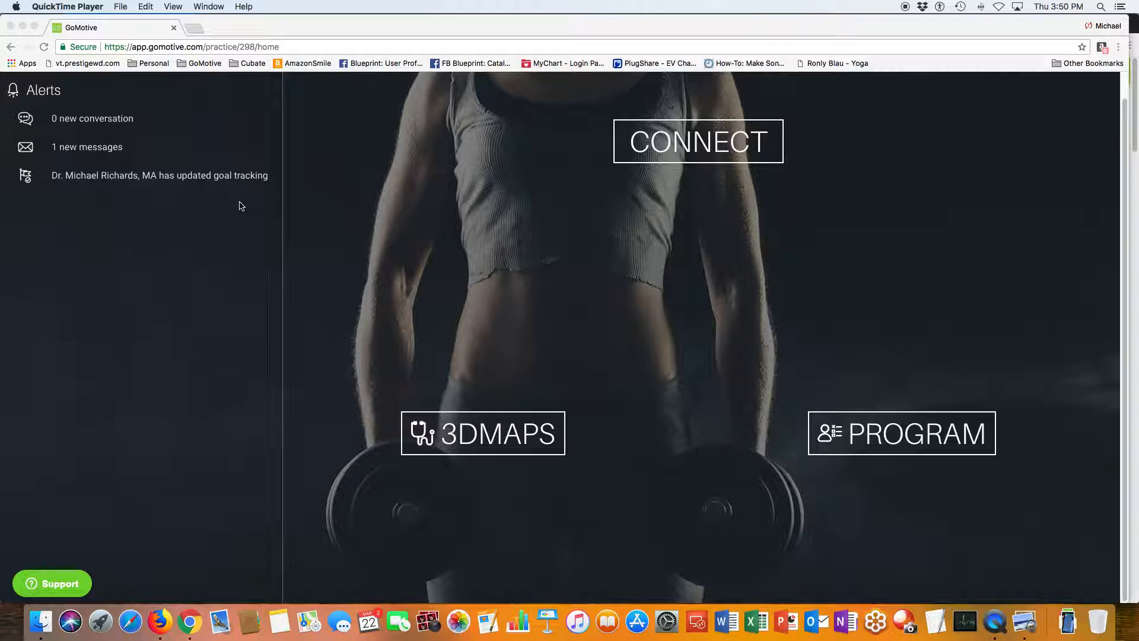
Open the Exercises section of the Content Library.
scroll(241, 204, up, 1)
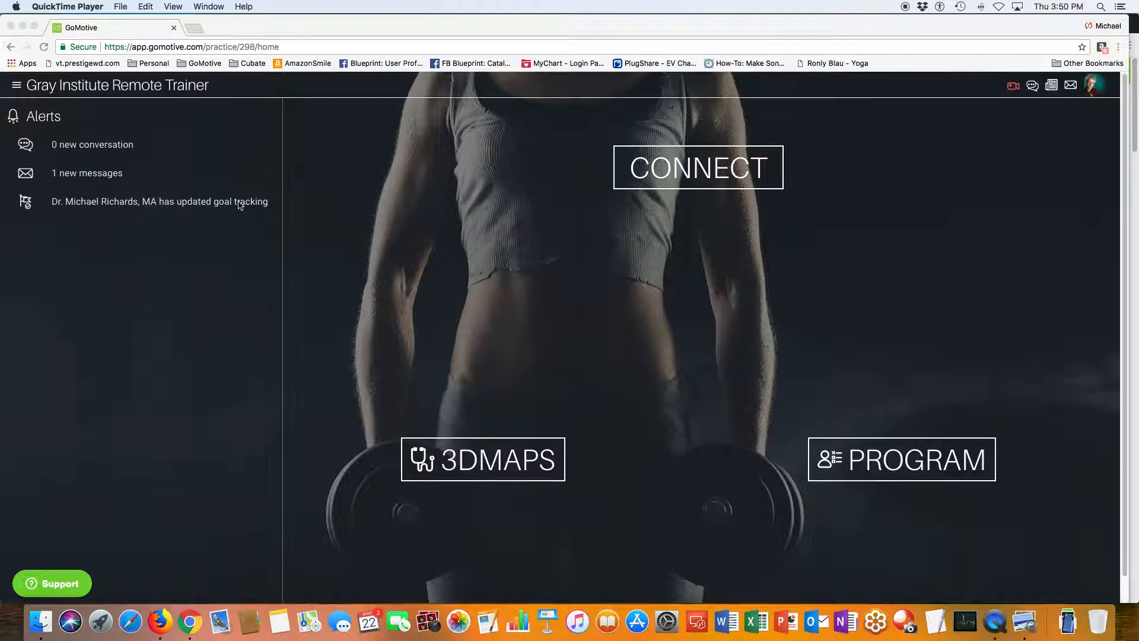
click(17, 88)
click(16, 87)
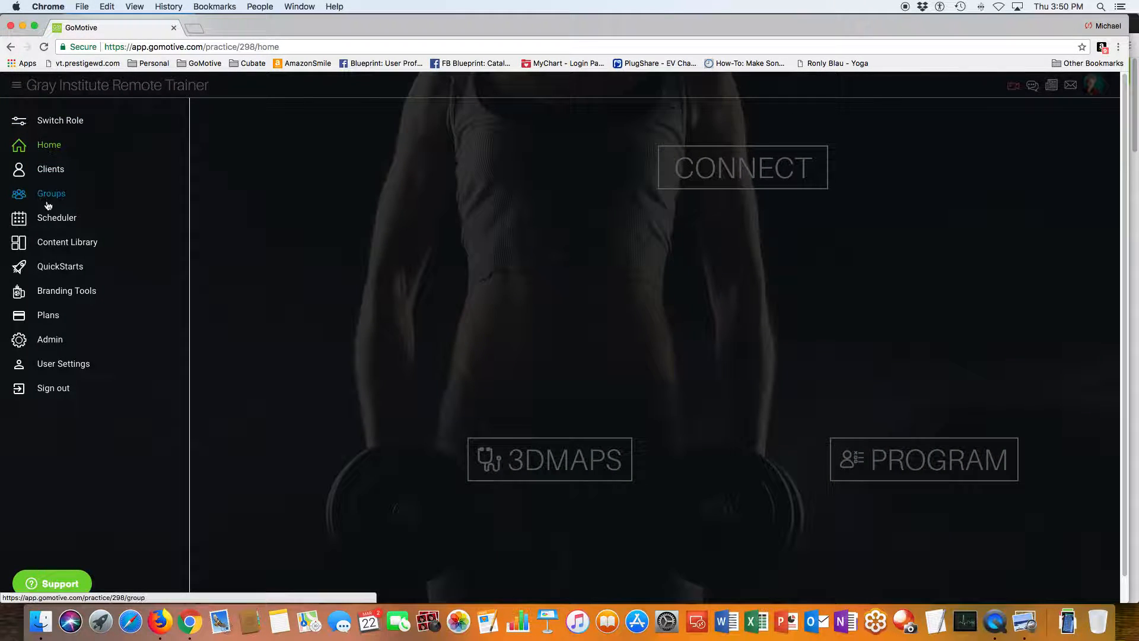
click(71, 243)
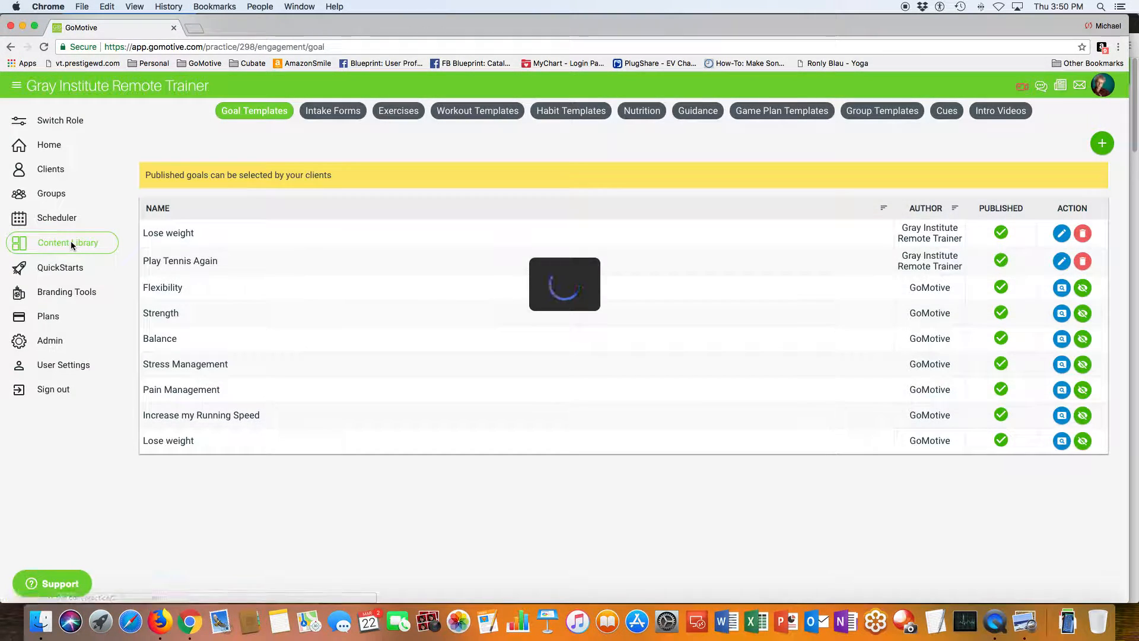
click(401, 111)
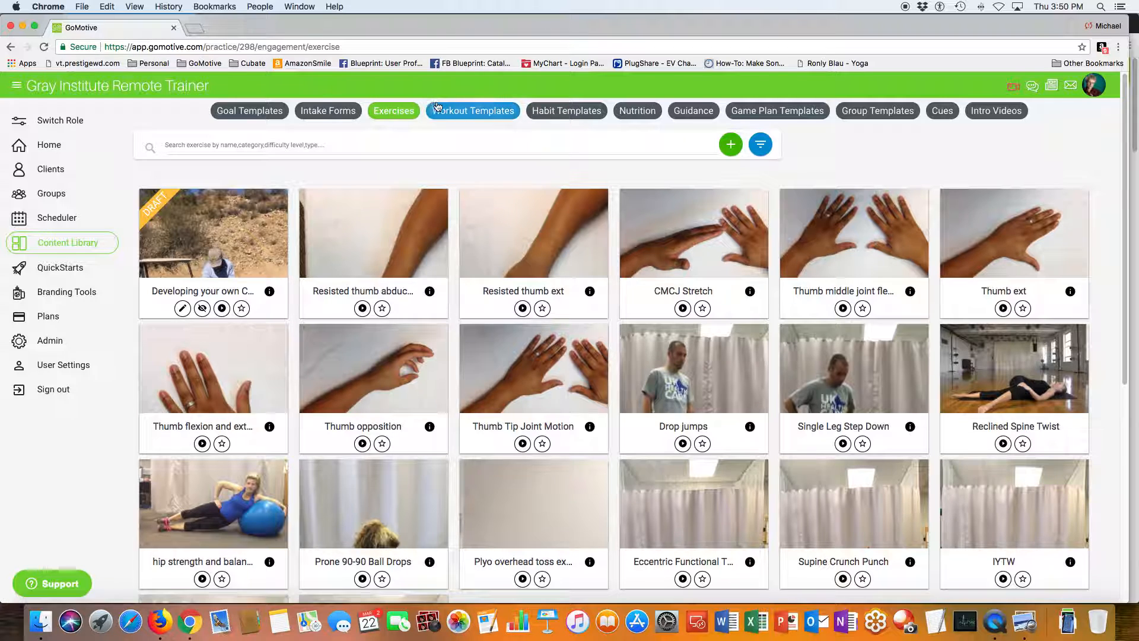
Check the available exercise filters and open a blank form for a new exercise.
click(760, 144)
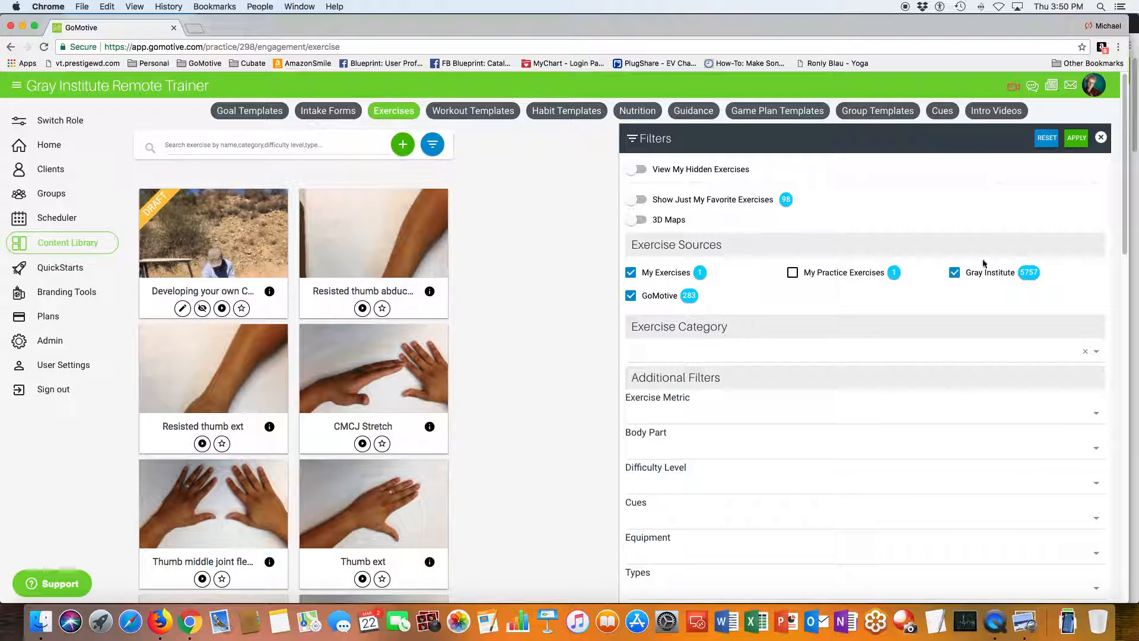
click(1101, 137)
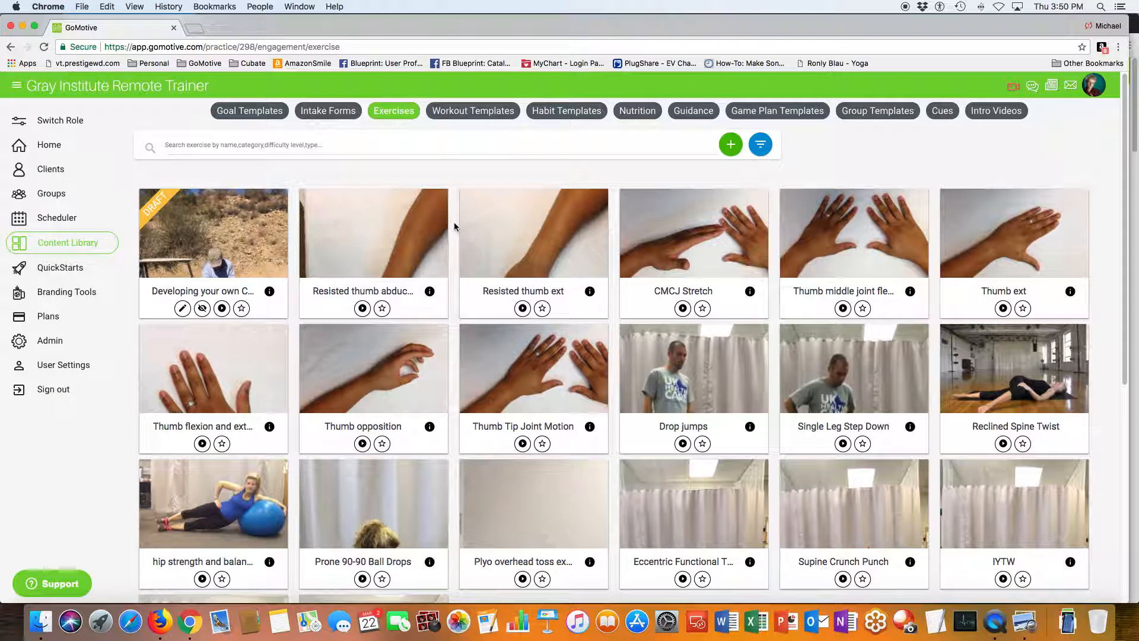
click(733, 148)
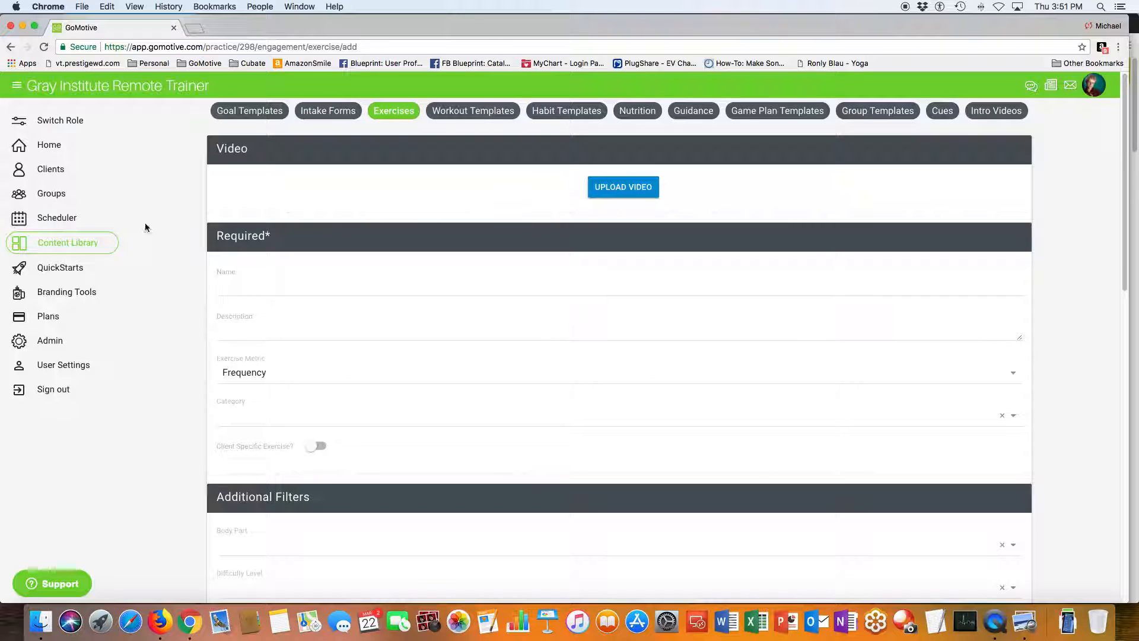
Open the Engaging Videos page of the Branding Tools to view the links on creating videos.
click(66, 290)
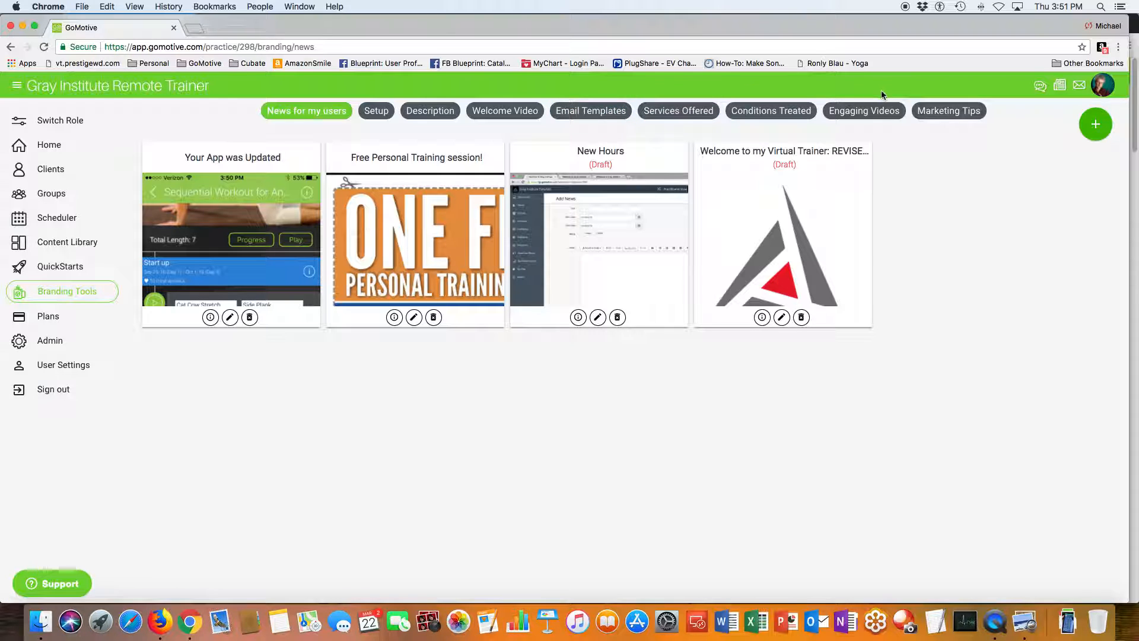
click(853, 111)
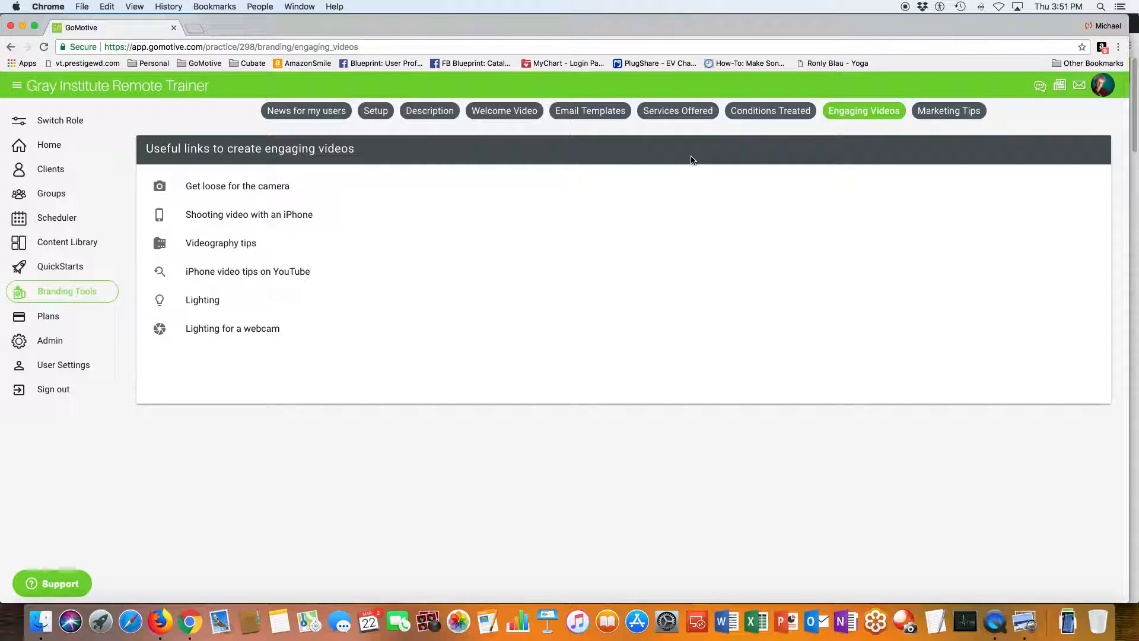
Switch to Firefox and examine the golf exercise's video, name and description in its edit form.
key(super+Tab)
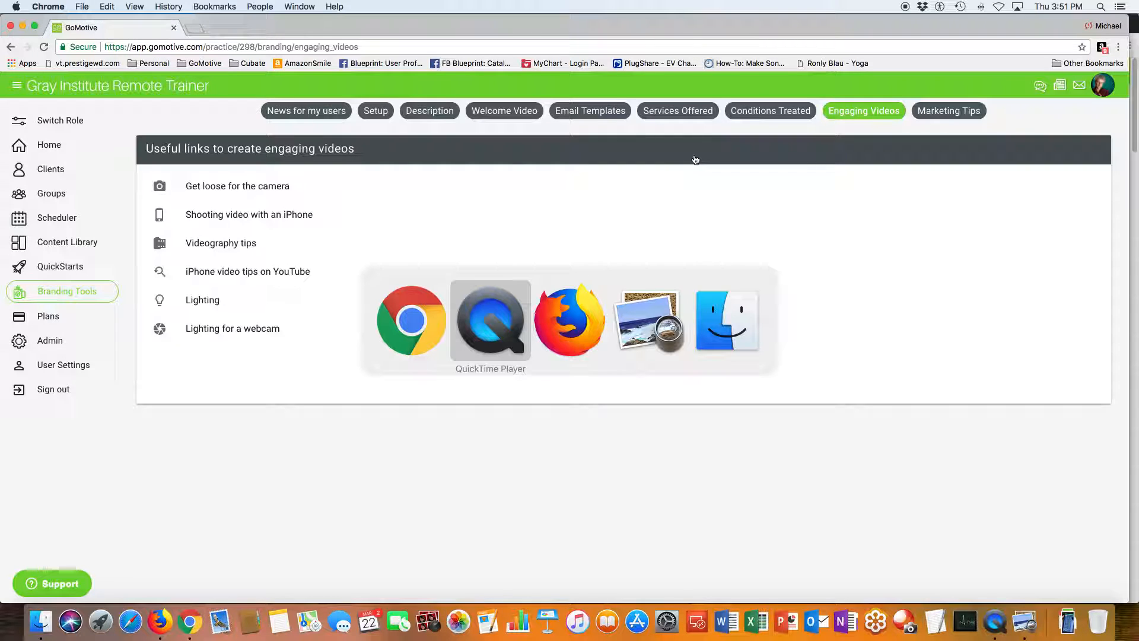
key(super+Tab)
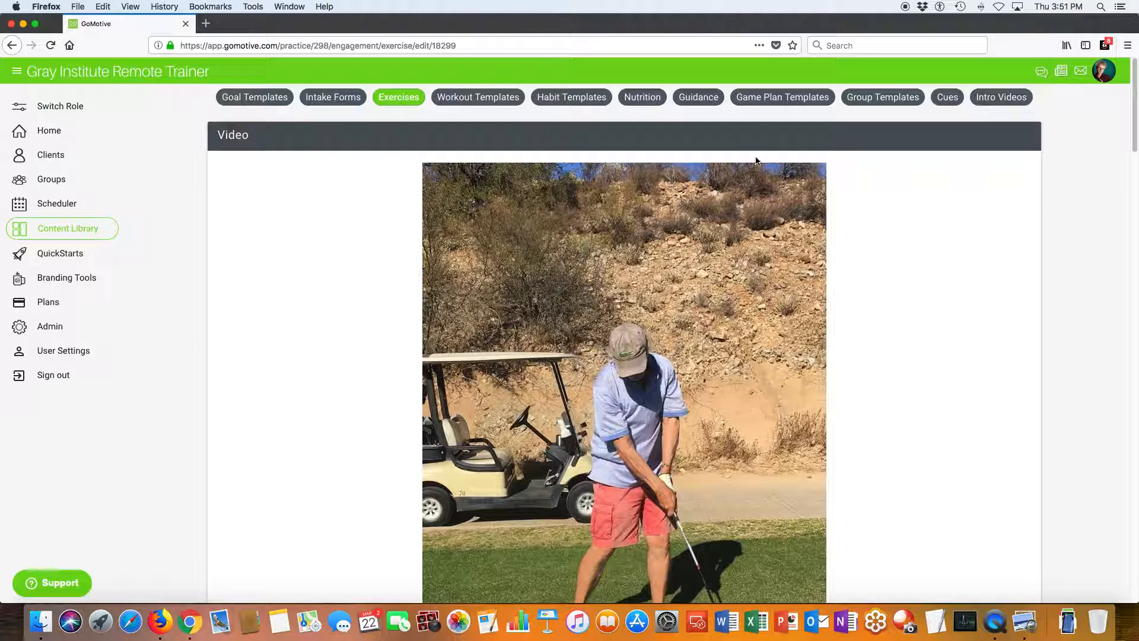
scroll(630, 302, down, 5)
scroll(646, 299, down, 2)
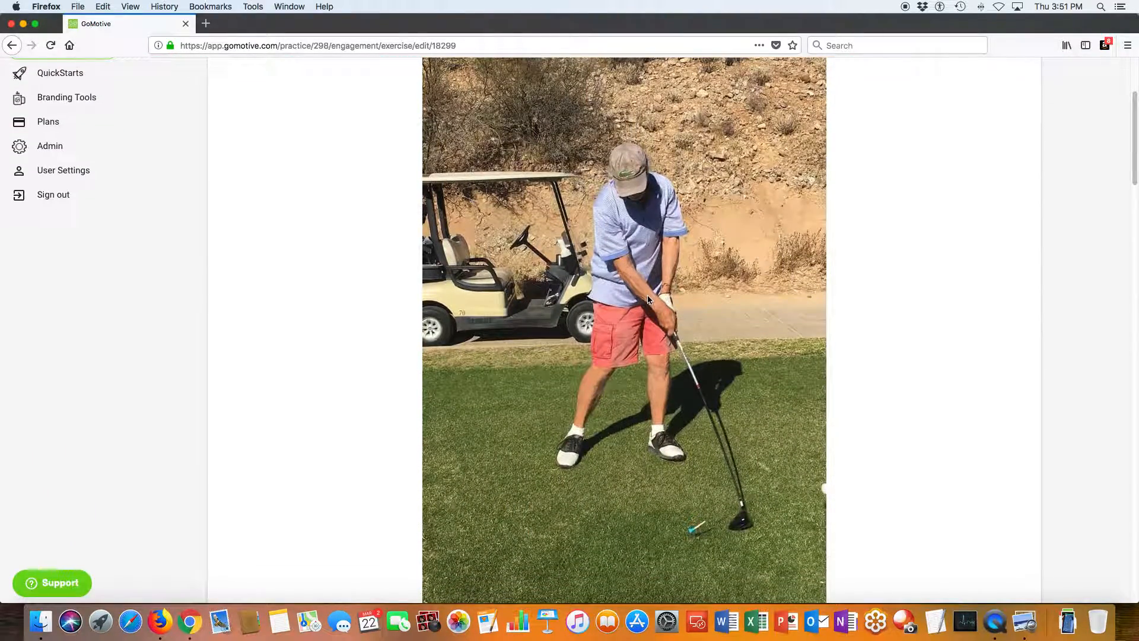
scroll(654, 294, down, 3)
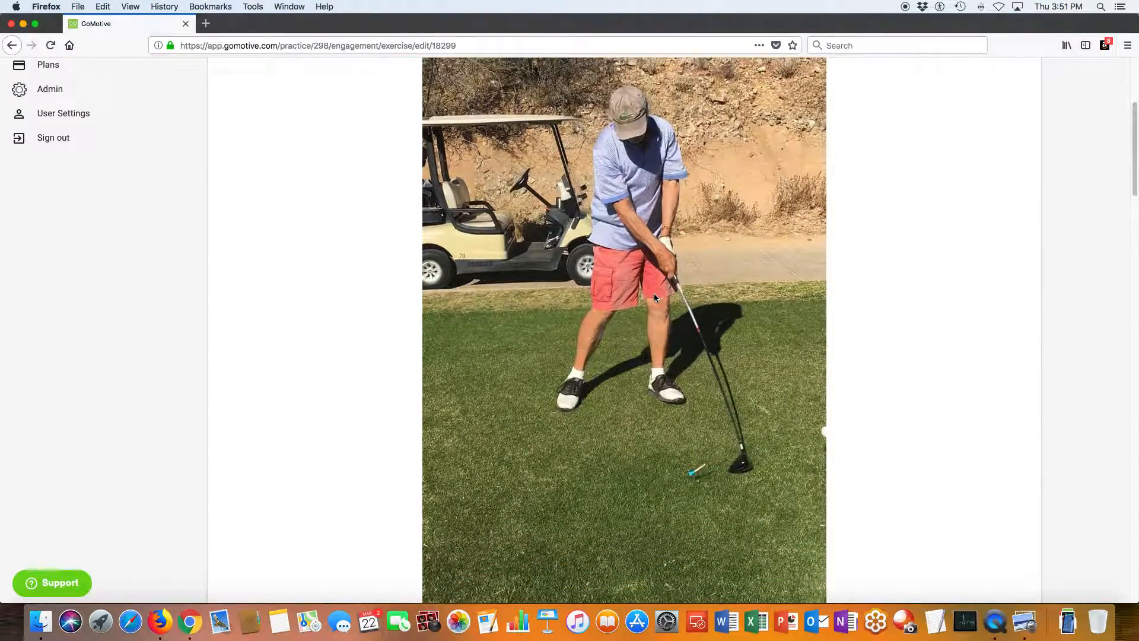
scroll(653, 293, down, 3)
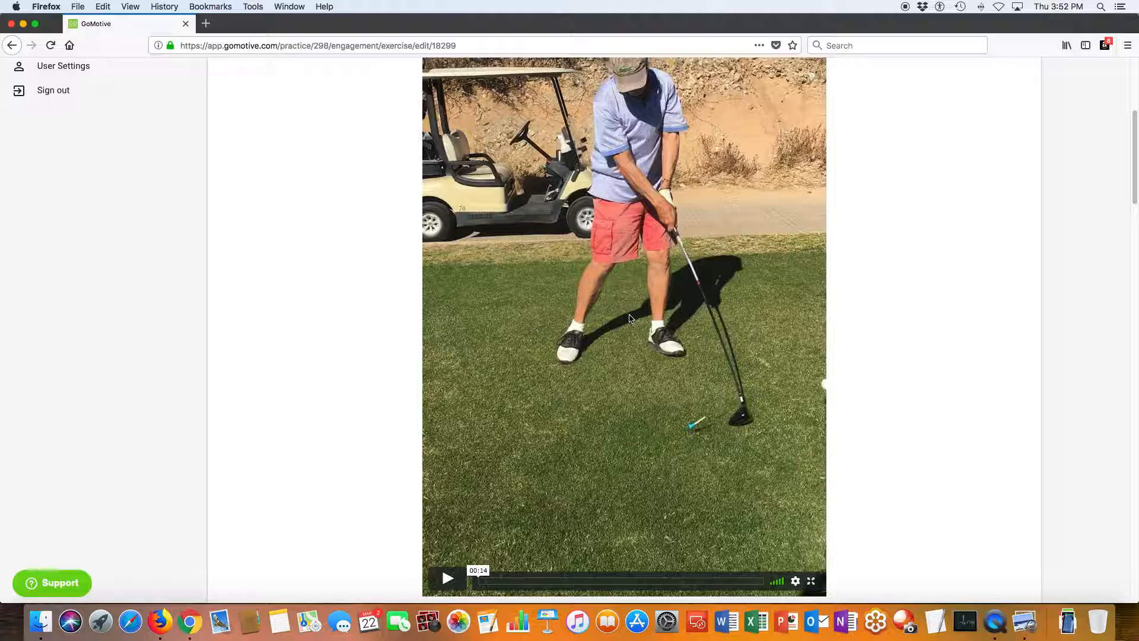
scroll(631, 318, down, 1)
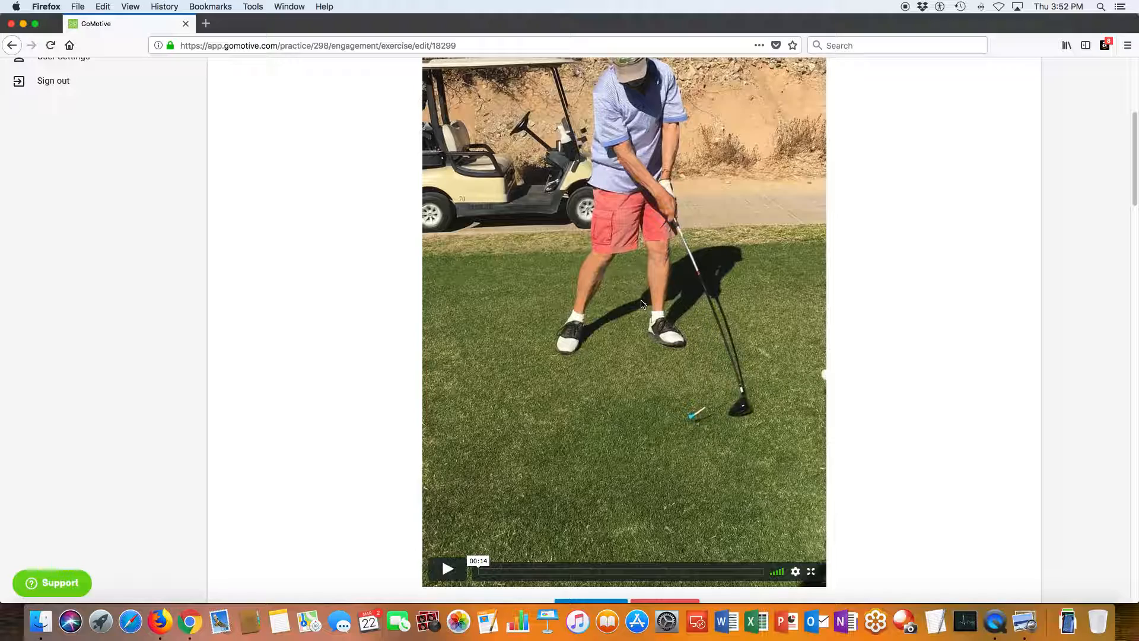
scroll(641, 304, up, 3)
scroll(640, 304, up, 5)
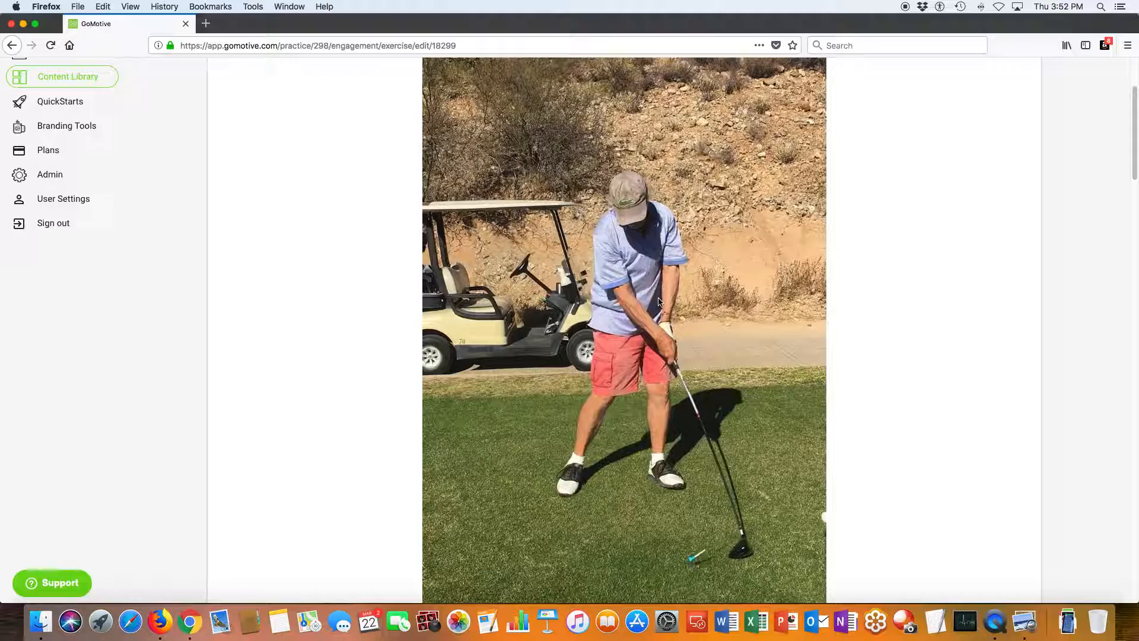
scroll(658, 305, down, 8)
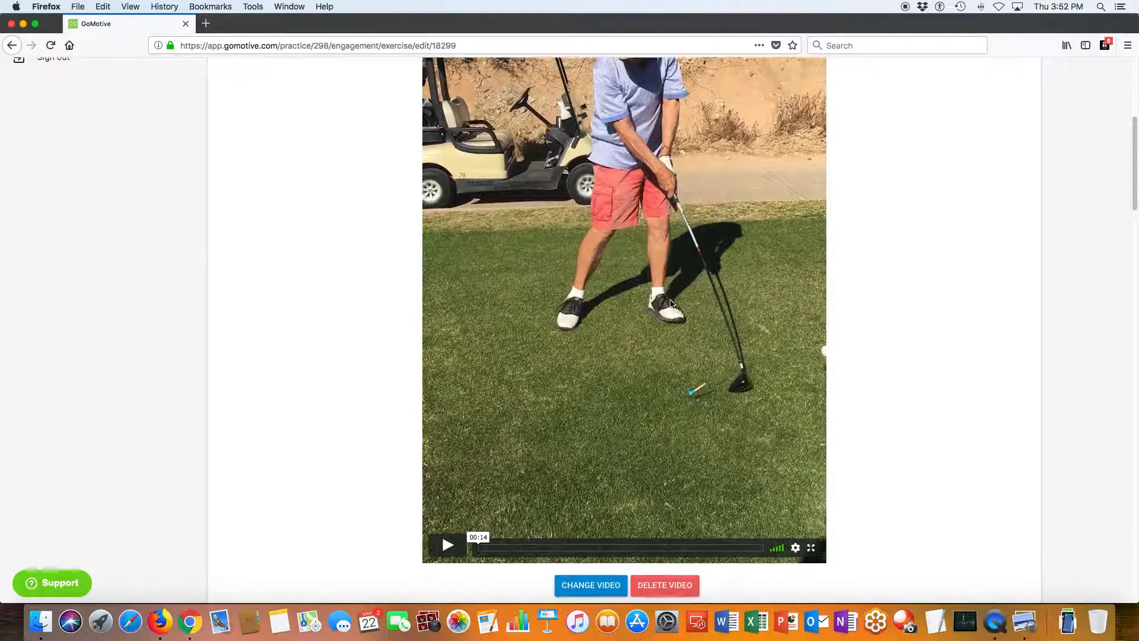
scroll(670, 303, down, 4)
scroll(671, 304, down, 6)
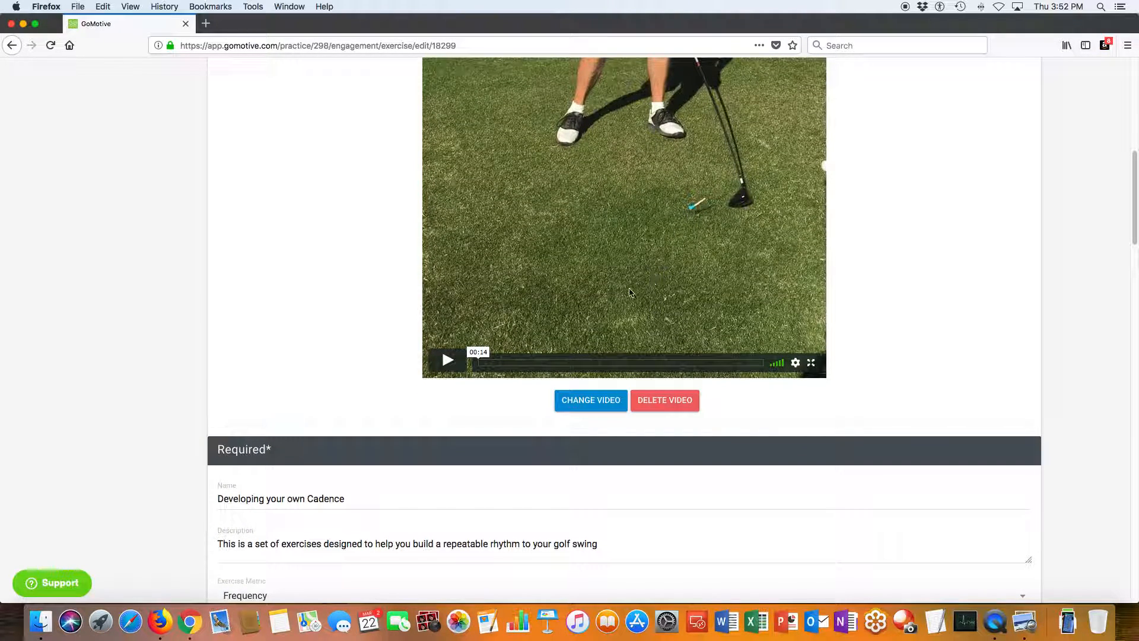
scroll(333, 518, down, 6)
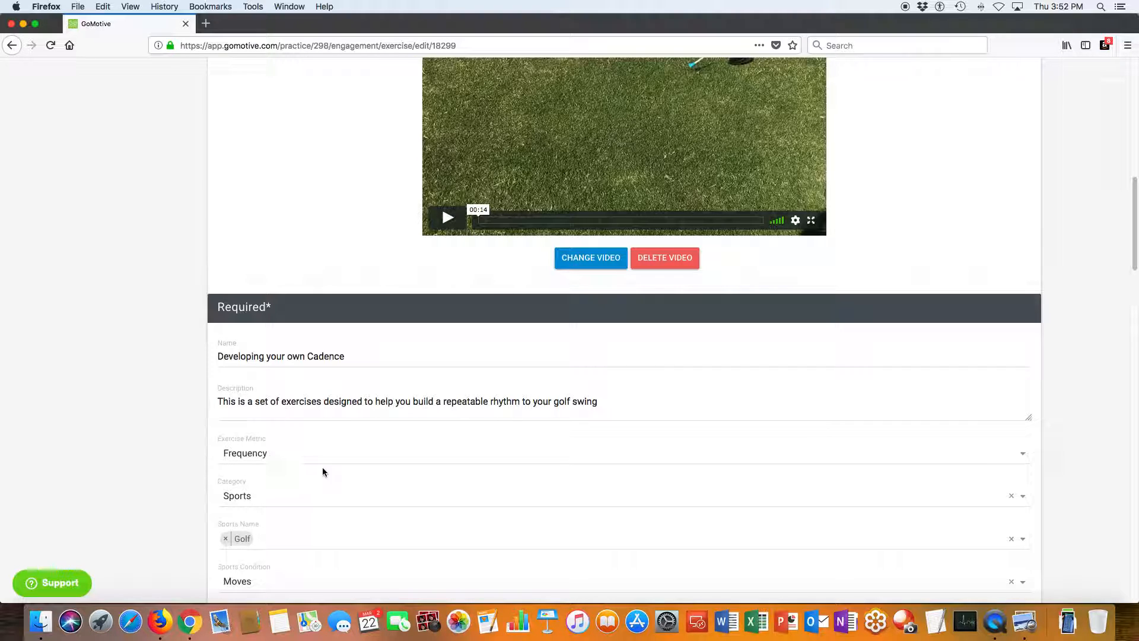
Review the selectable options for the exercise's Exercise Metric and Sports Condition.
click(274, 453)
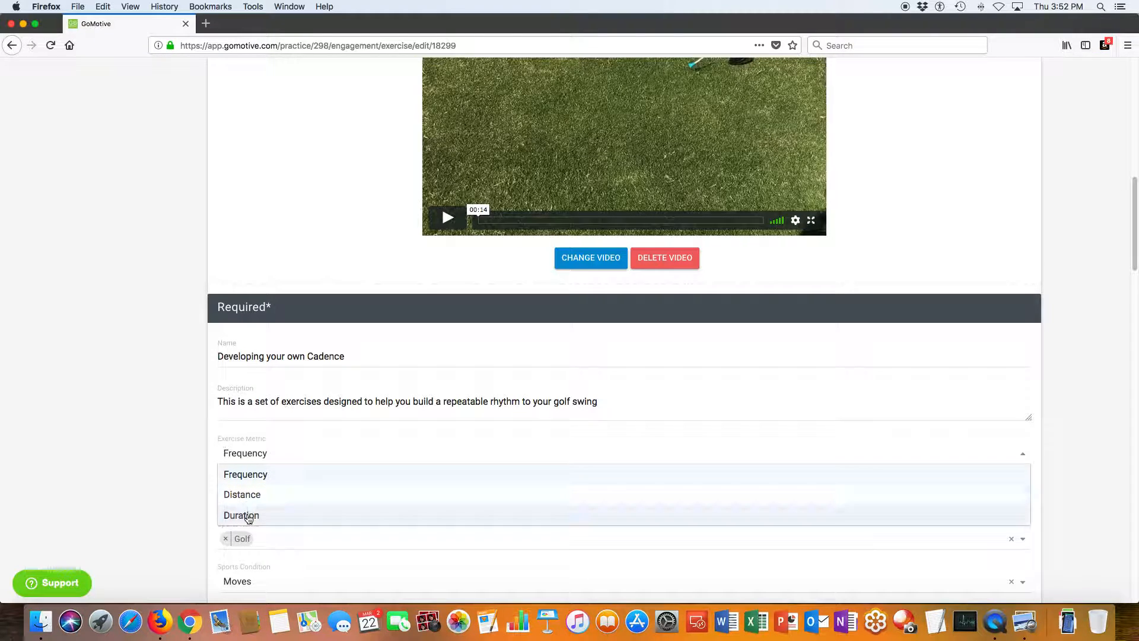
click(171, 459)
scroll(176, 461, down, 3)
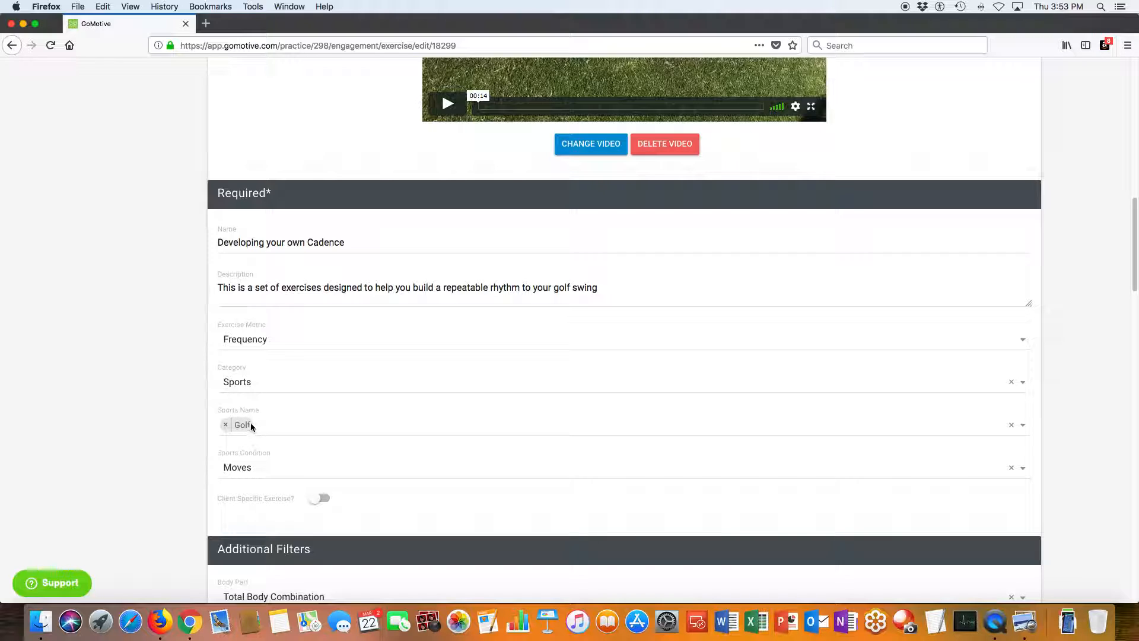
scroll(262, 425, up, 2)
scroll(263, 425, down, 3)
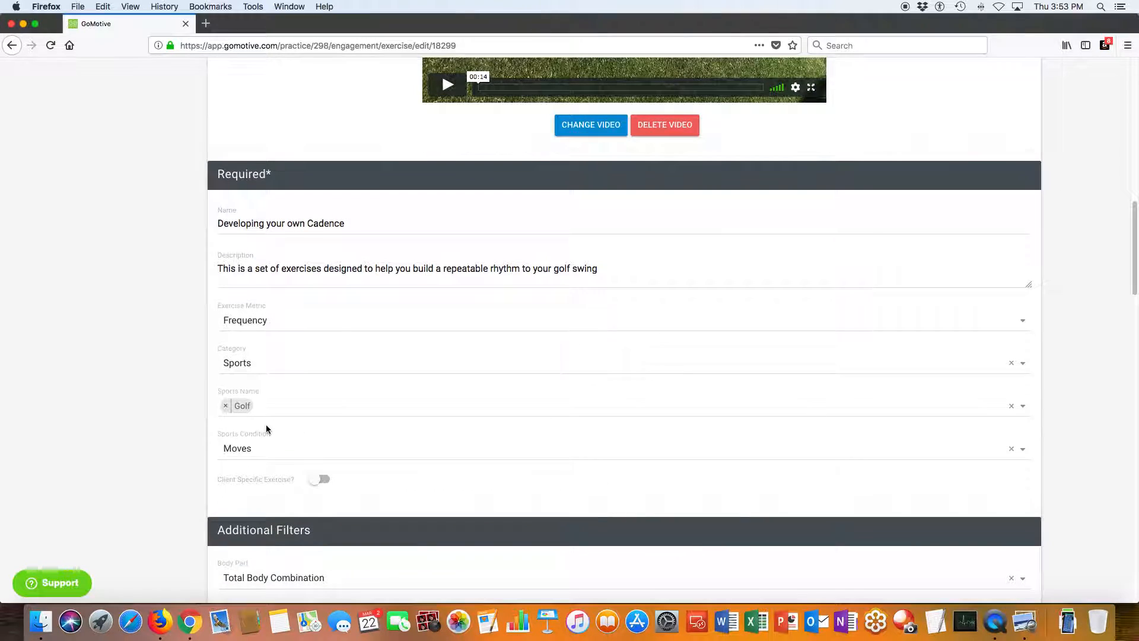
scroll(265, 428, down, 5)
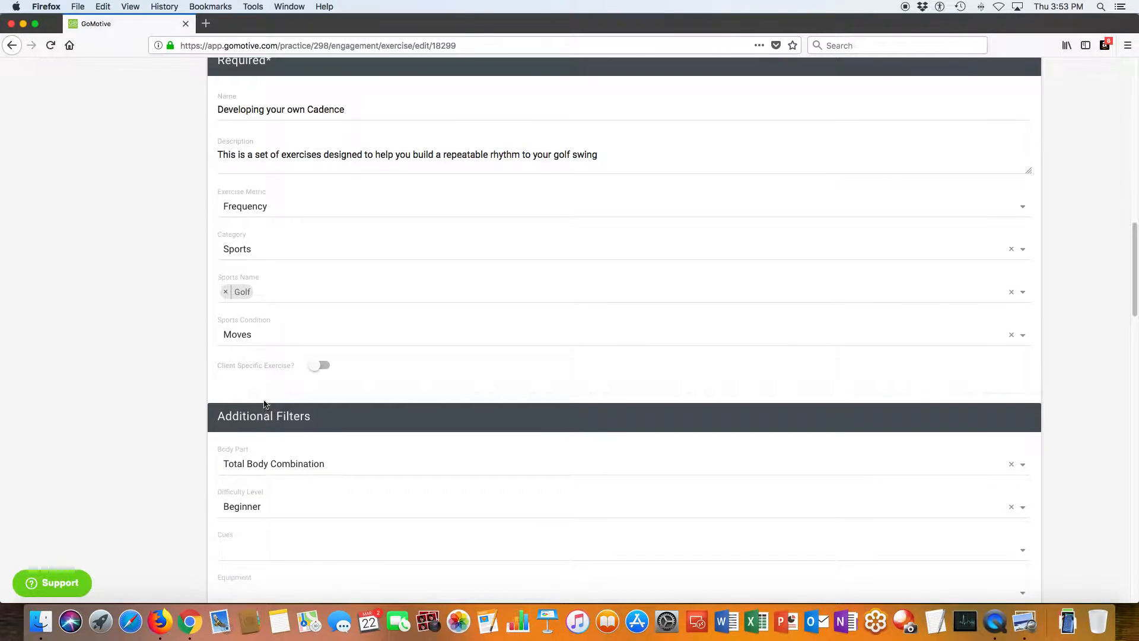
click(243, 336)
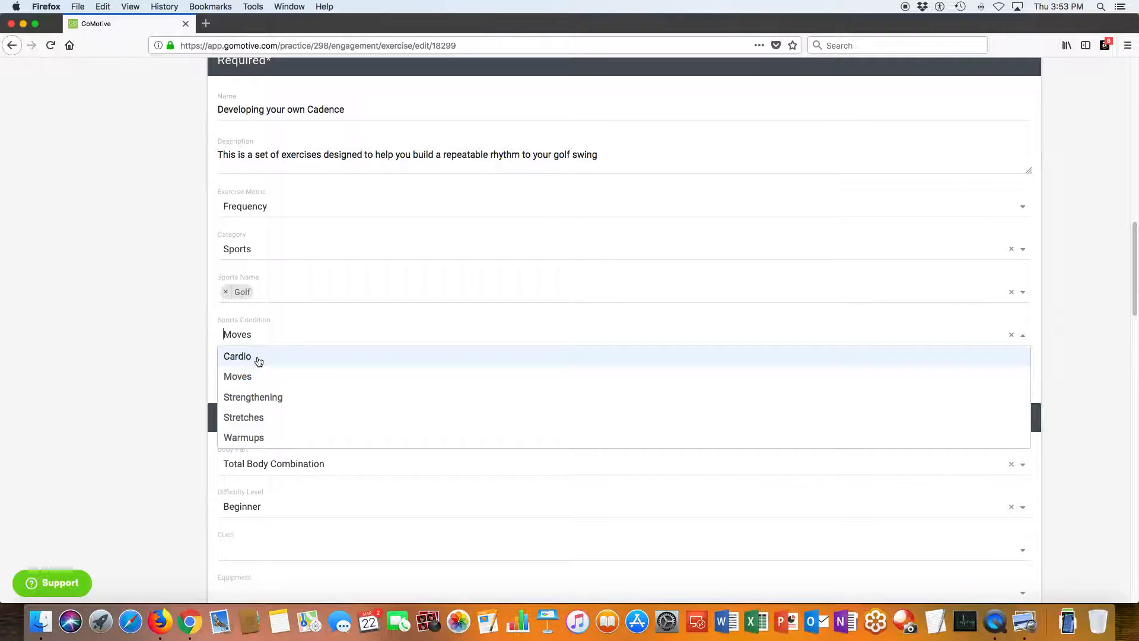
click(156, 383)
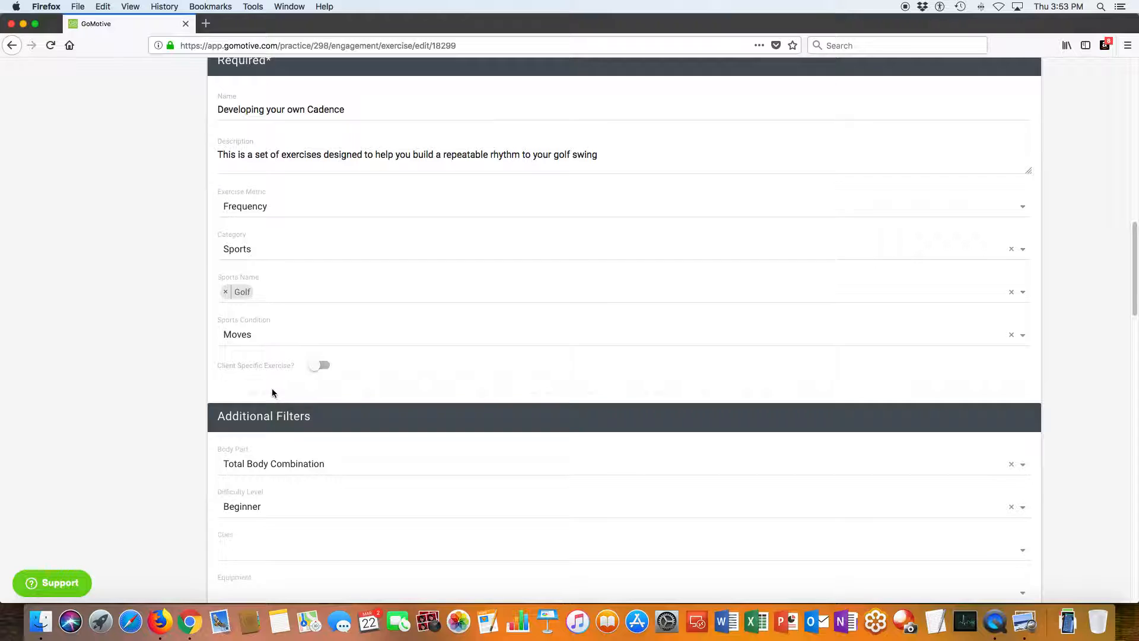
Enable Client Specific Exercise to view the selectable clients, and disable it again.
click(324, 368)
click(273, 400)
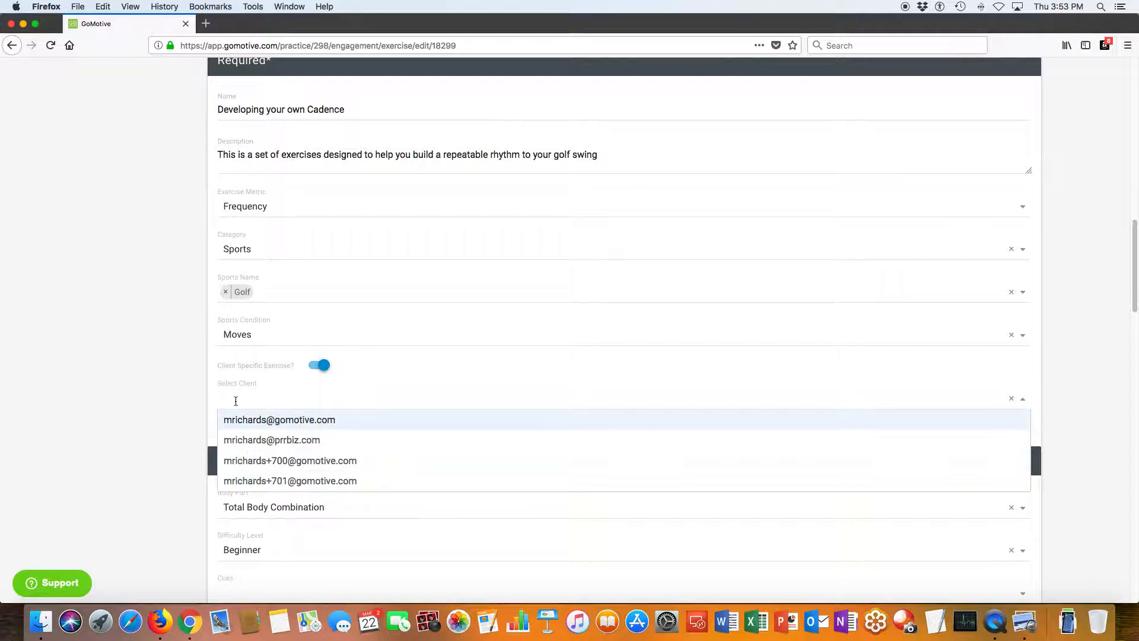
click(178, 380)
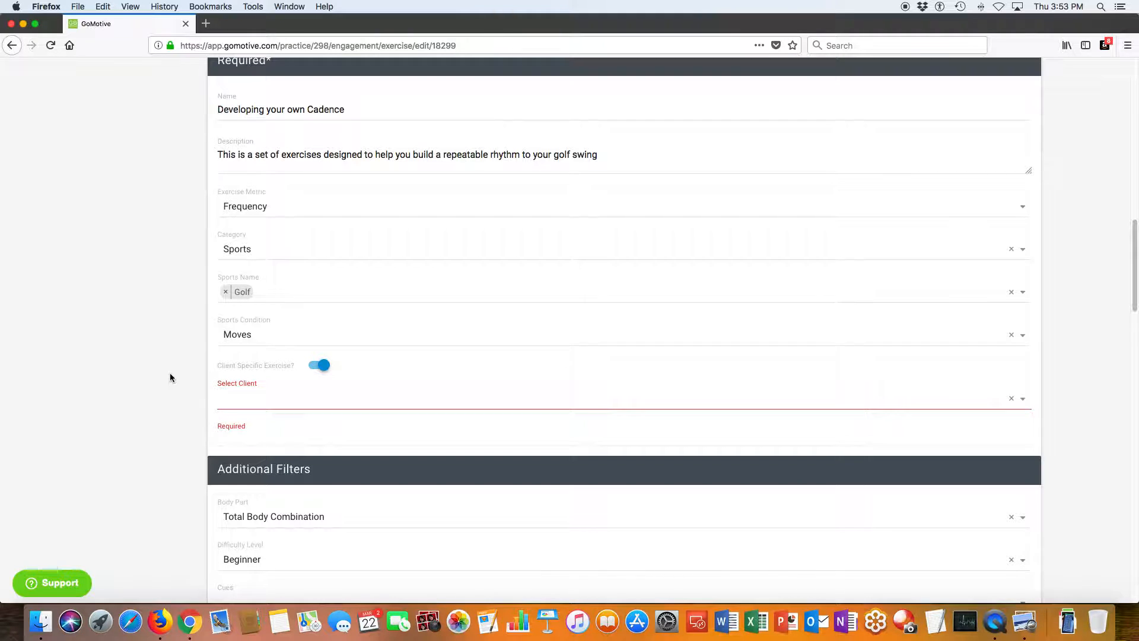
scroll(159, 396, down, 1)
scroll(165, 397, down, 1)
click(320, 317)
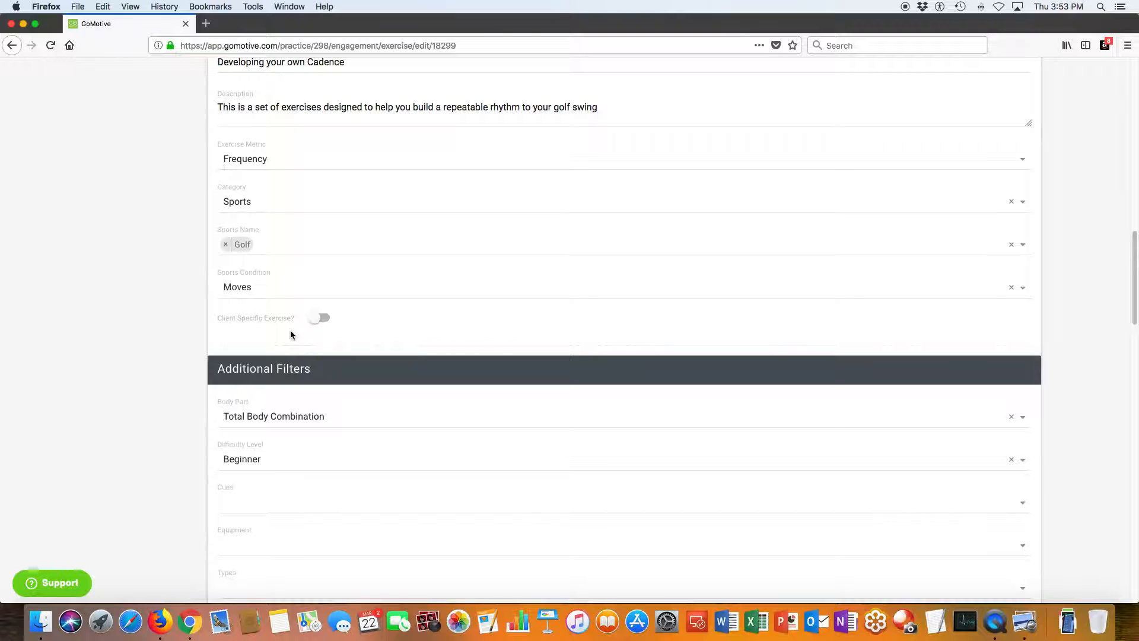
Add the Avoid Twisting cue to the exercise's additional filters.
scroll(332, 367, down, 5)
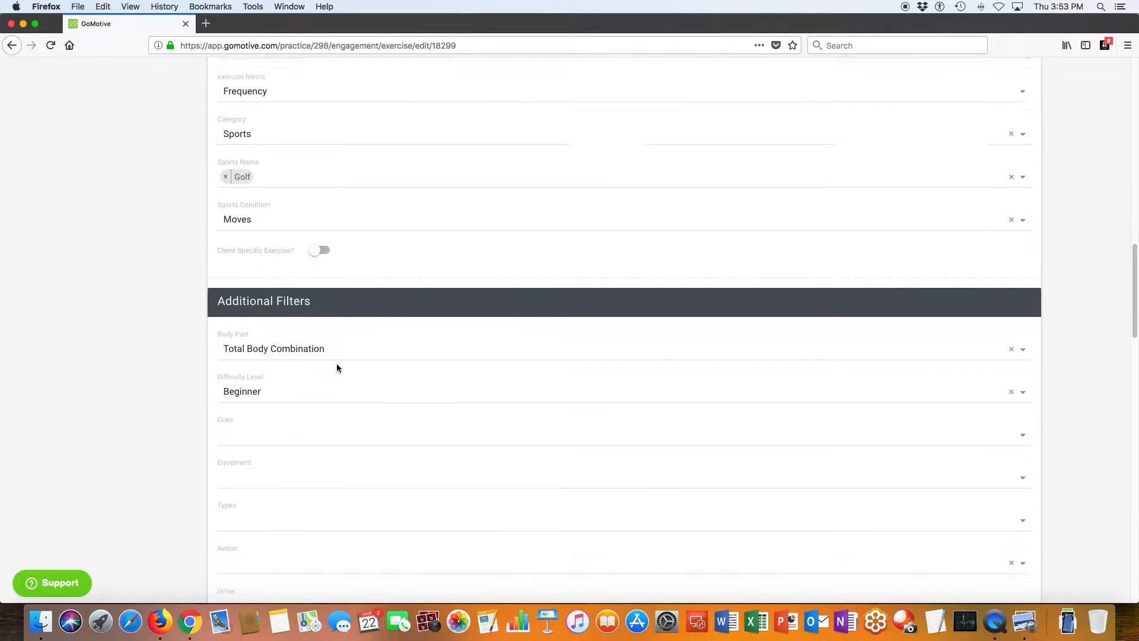
scroll(332, 350, down, 2)
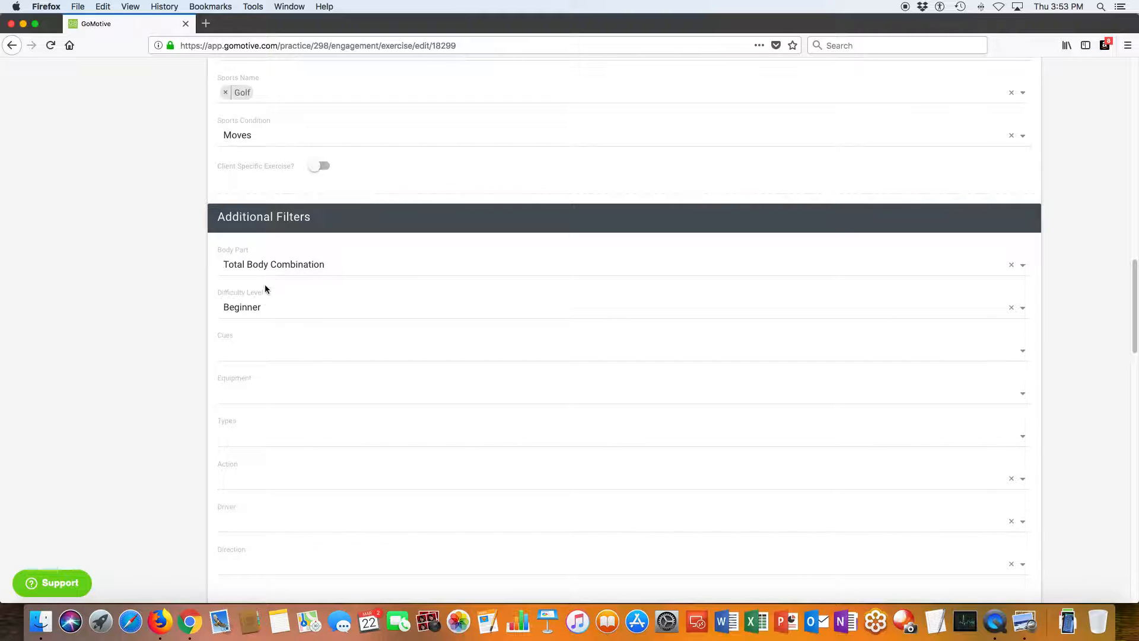
click(233, 354)
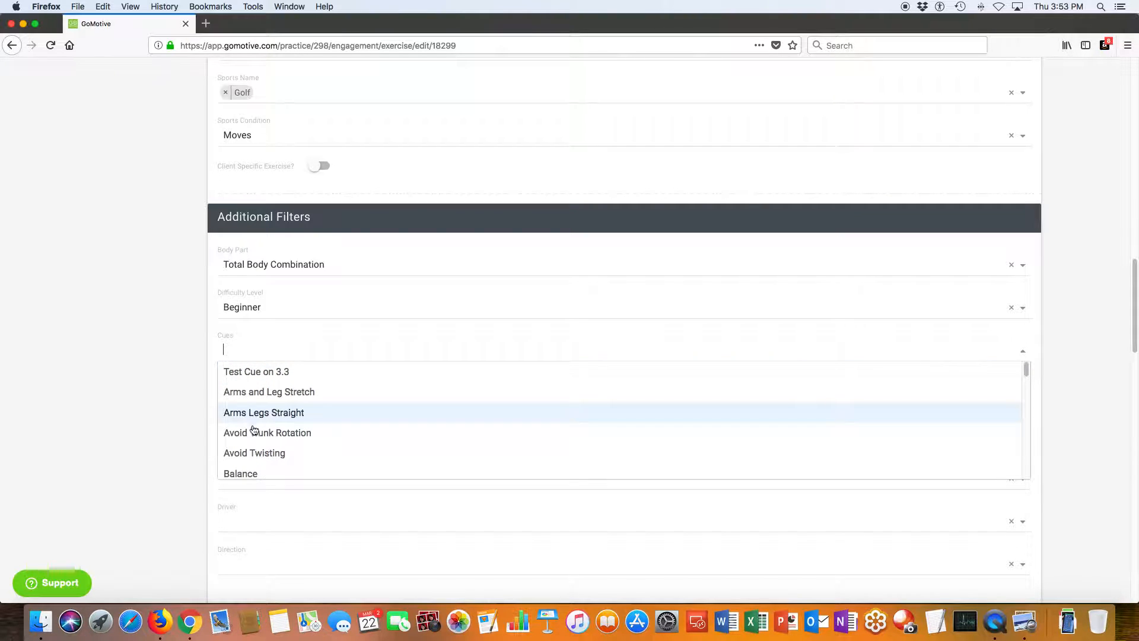
click(259, 455)
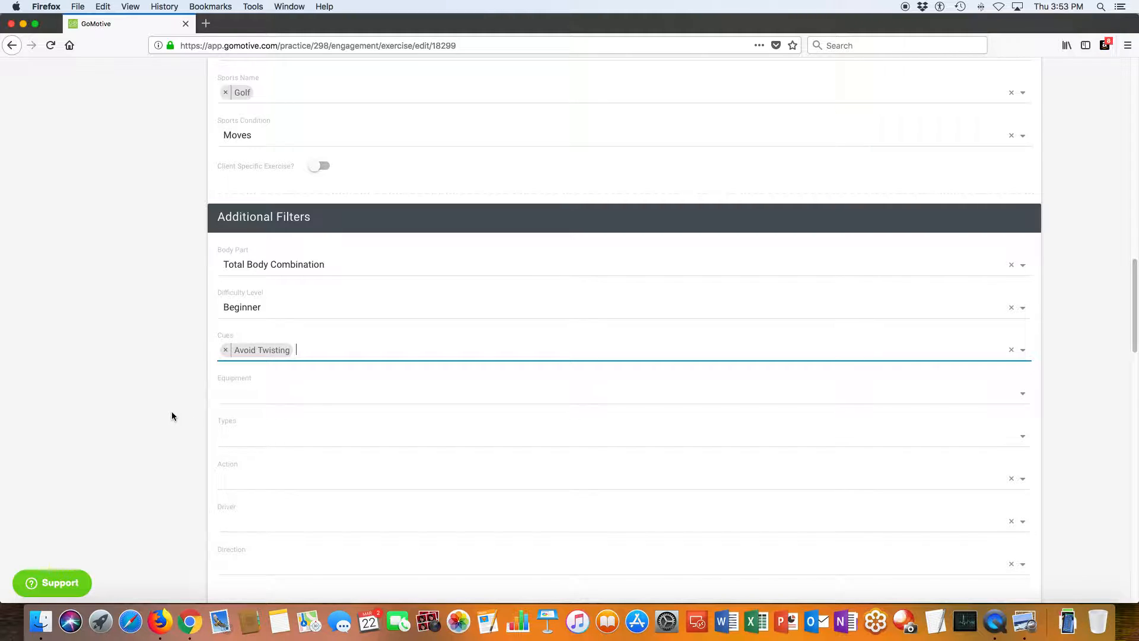
Review the exercise's optional filters from Equipment to Direction and the Metrics fields for sets, reps, hold, rest, weight and target heart rate.
scroll(176, 409, down, 3)
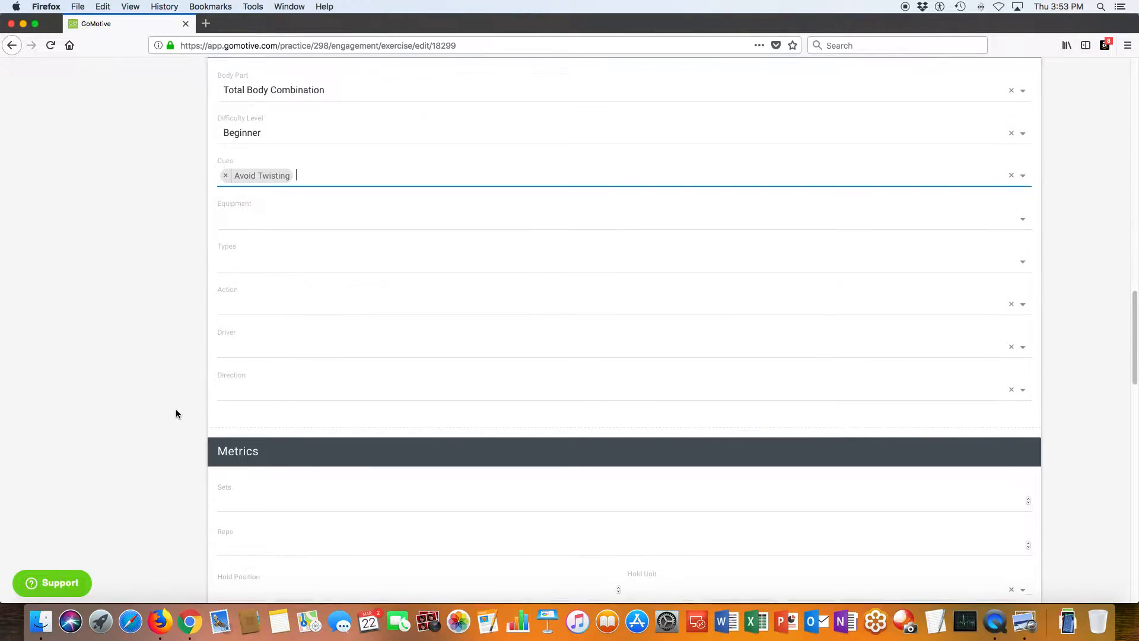
click(225, 212)
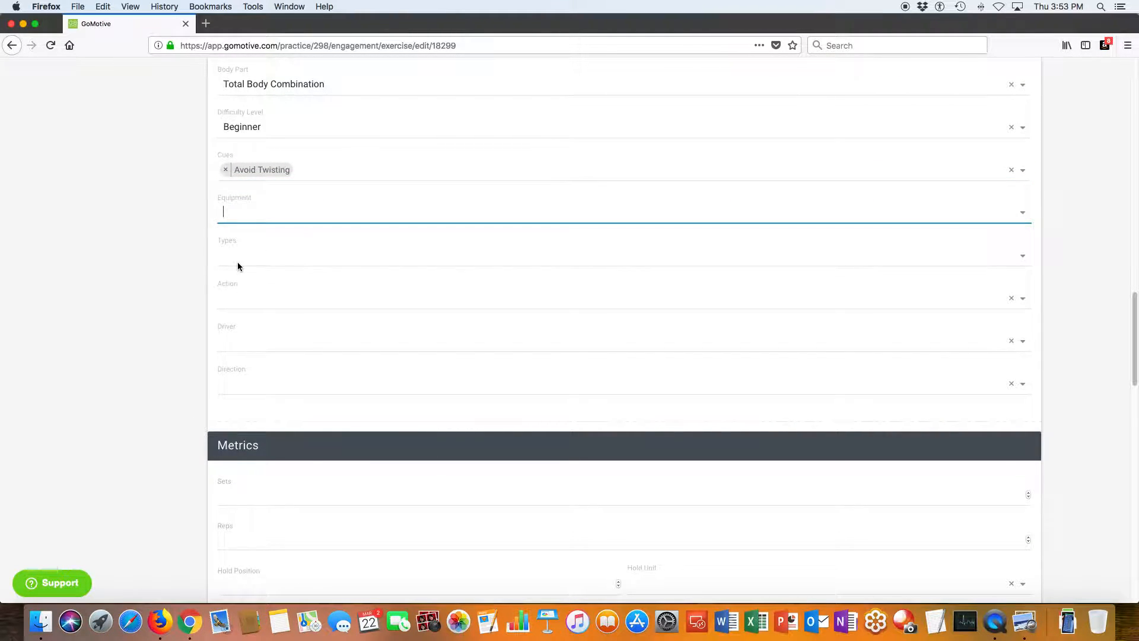
scroll(243, 393, down, 5)
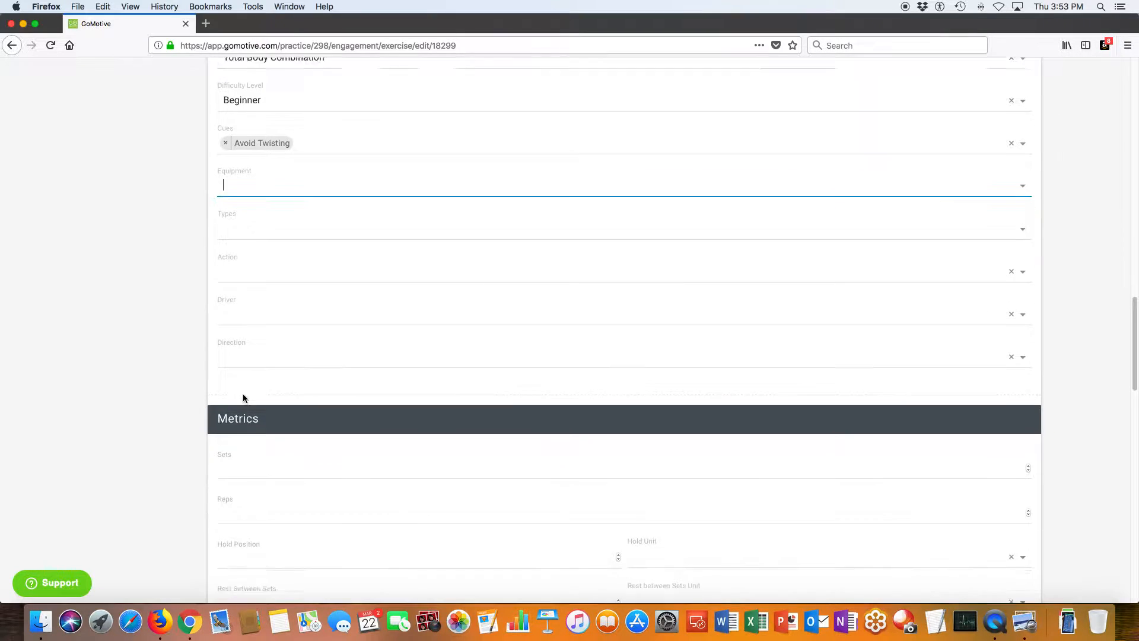
scroll(318, 434, down, 2)
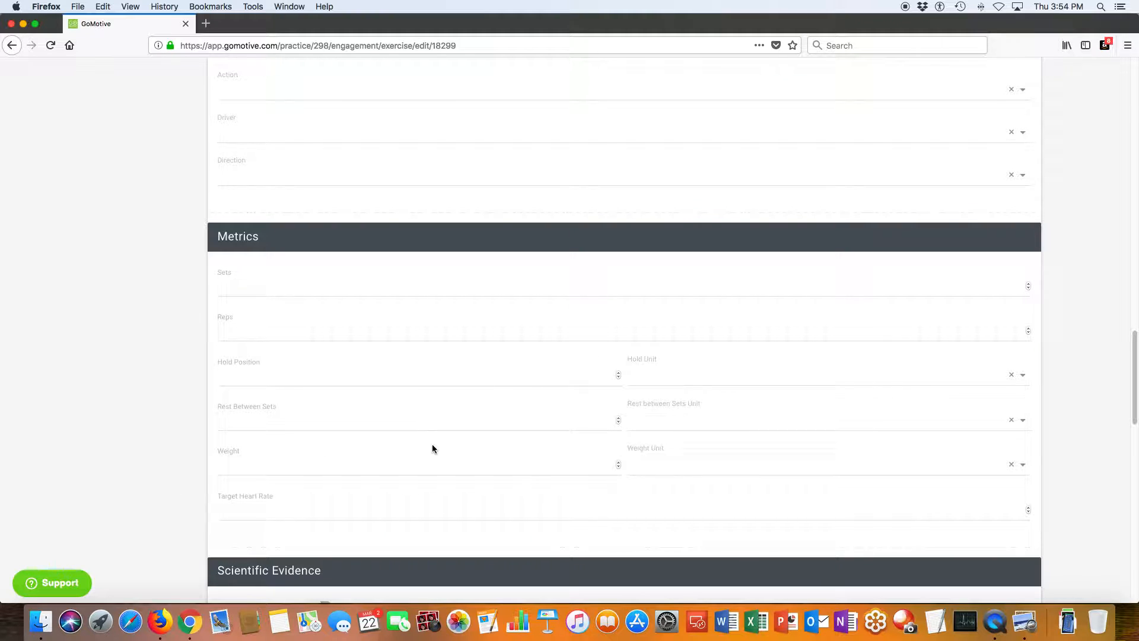
scroll(431, 448, down, 4)
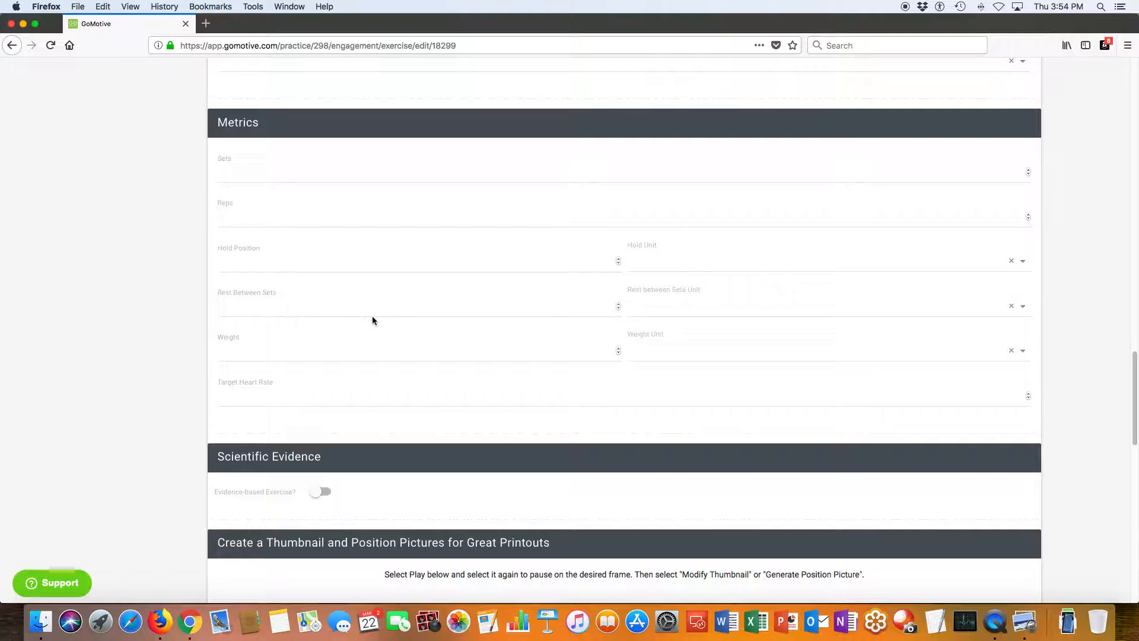
Enable Evidence-based Exercise to view the scientific evidence text and file upload options, and disable it again.
scroll(400, 326, down, 5)
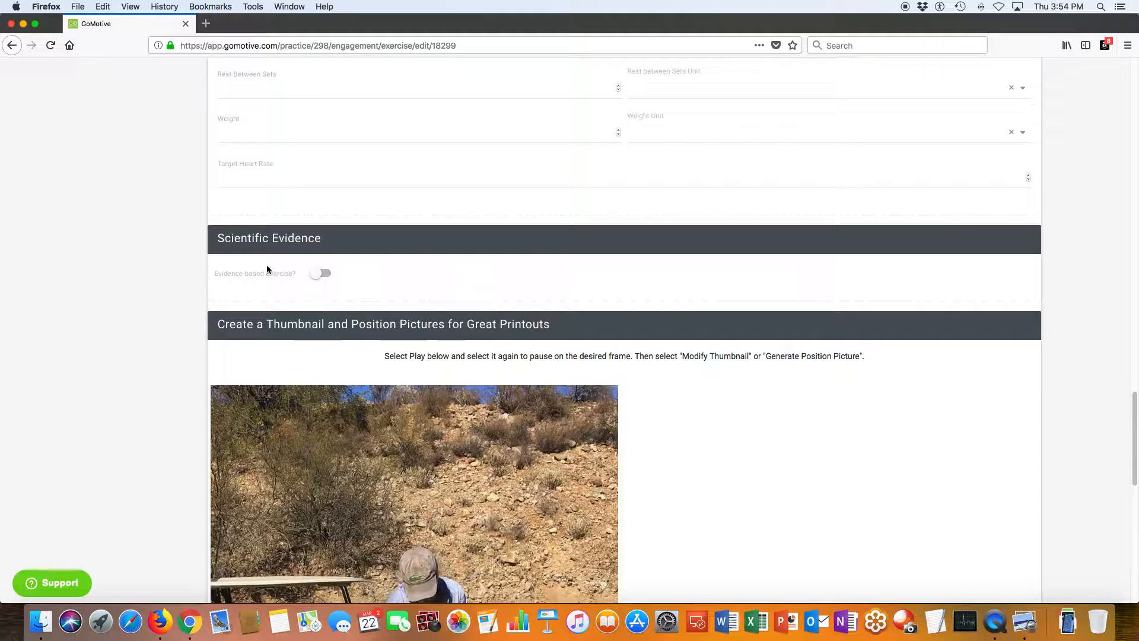
click(324, 274)
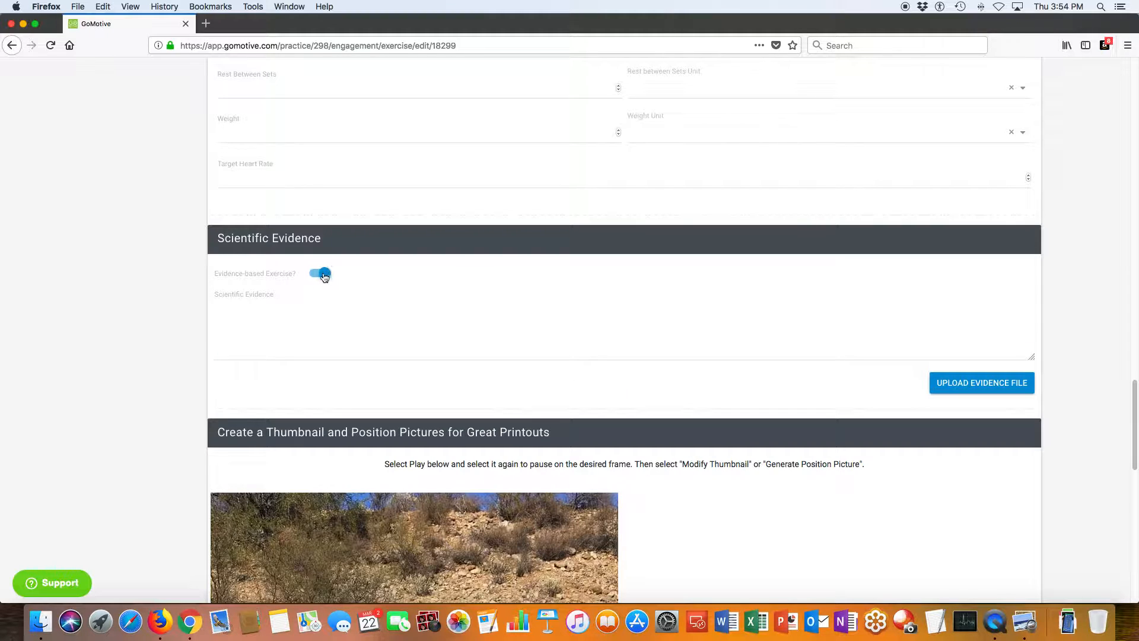
click(324, 274)
Examine the section for creating a thumbnail and position pictures from the golf exercise's video.
scroll(492, 324, down, 4)
scroll(491, 324, down, 2)
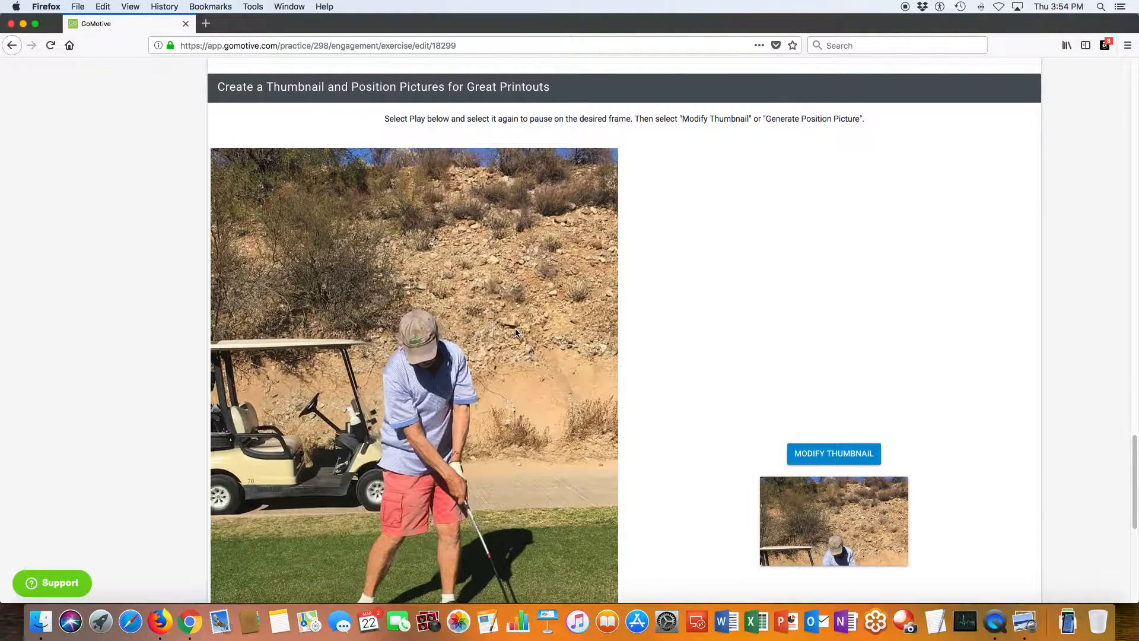
scroll(514, 330, down, 1)
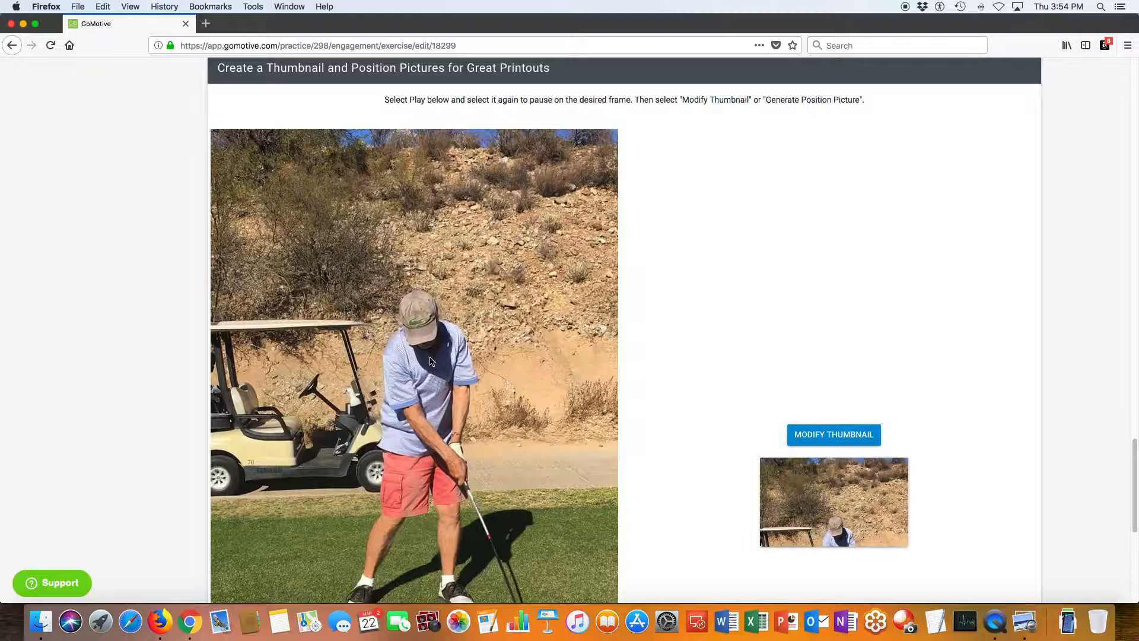
scroll(434, 365, down, 5)
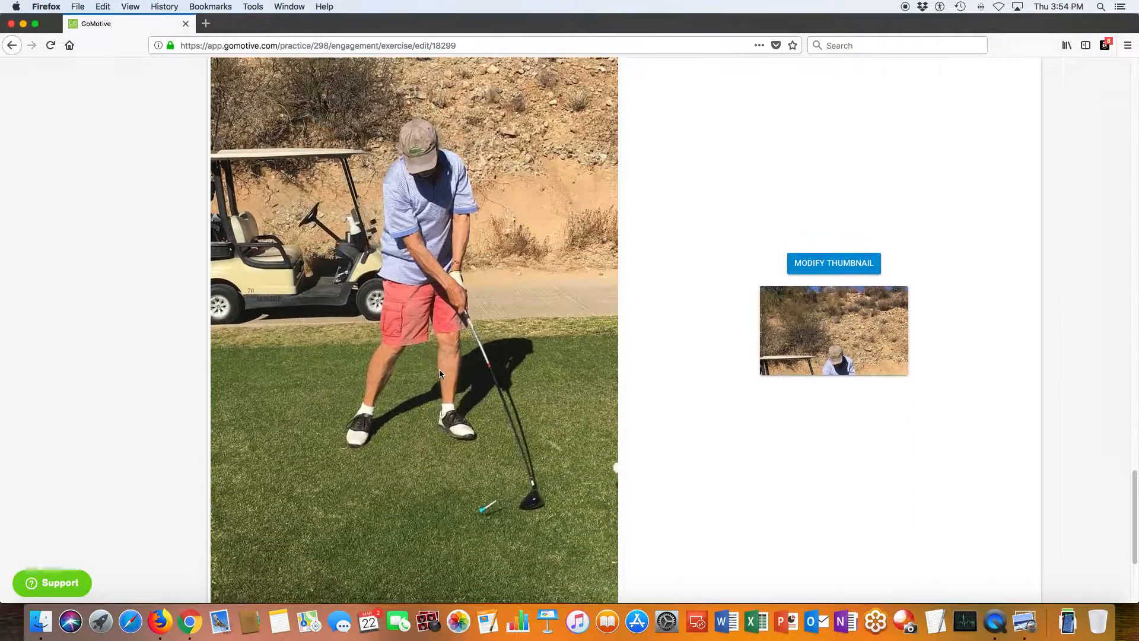
scroll(439, 372, down, 4)
scroll(333, 428, down, 1)
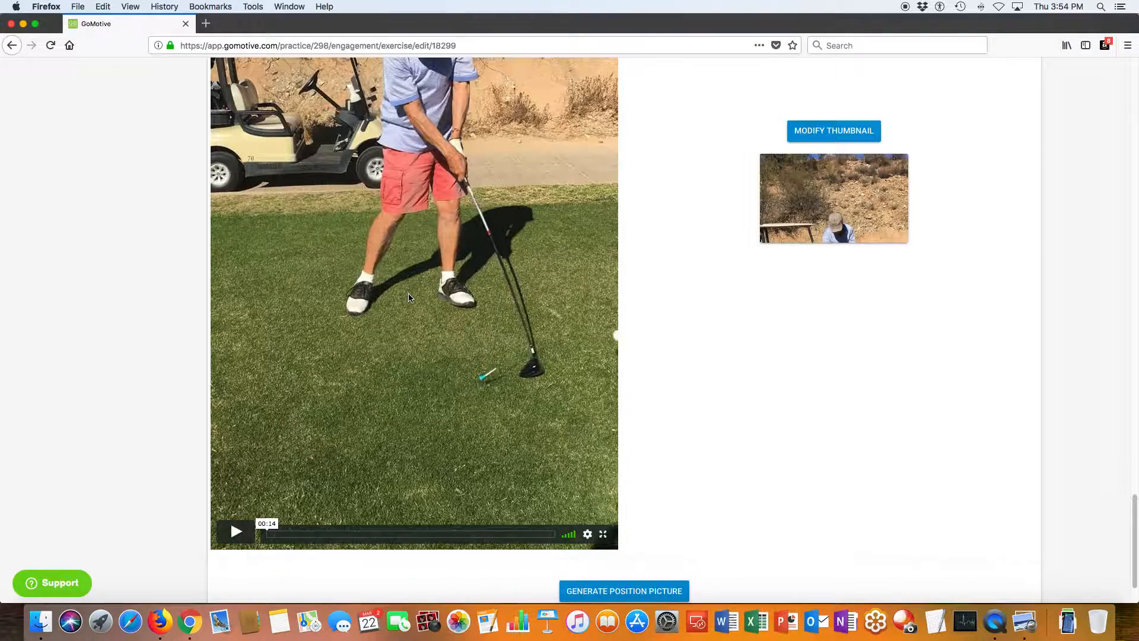
scroll(408, 295, up, 3)
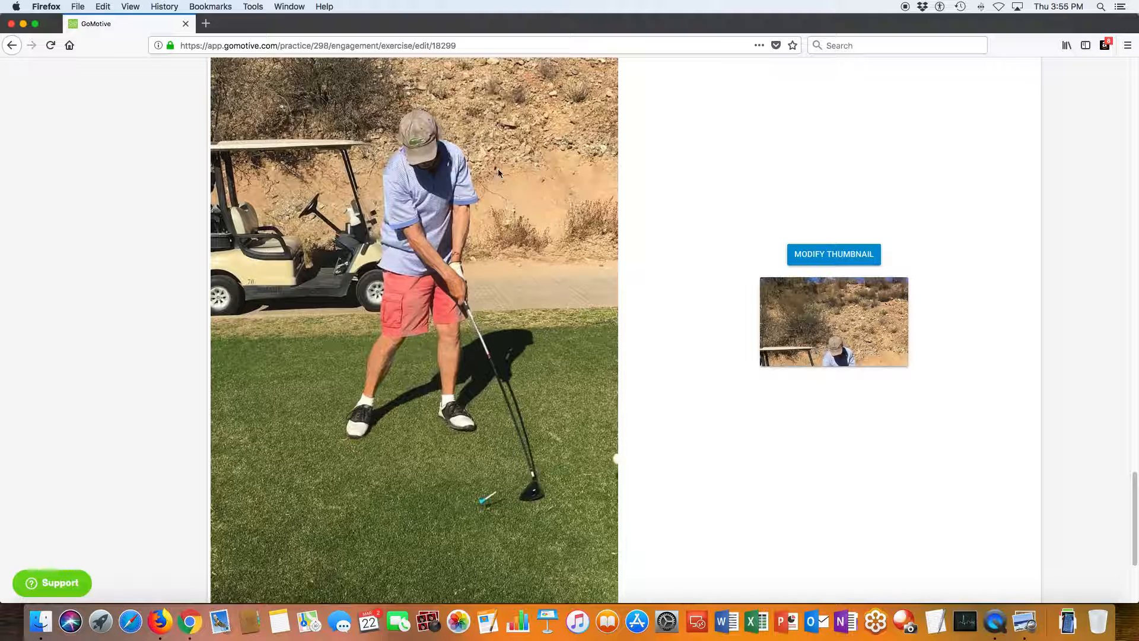
Save the golf exercise as a draft.
scroll(426, 404, down, 5)
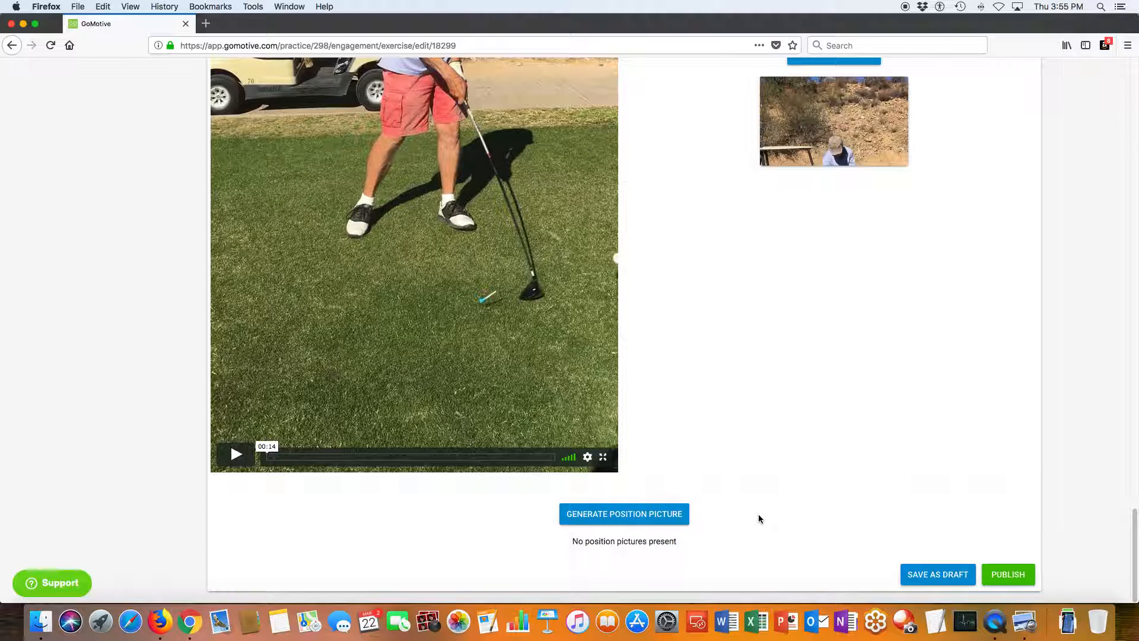
click(933, 575)
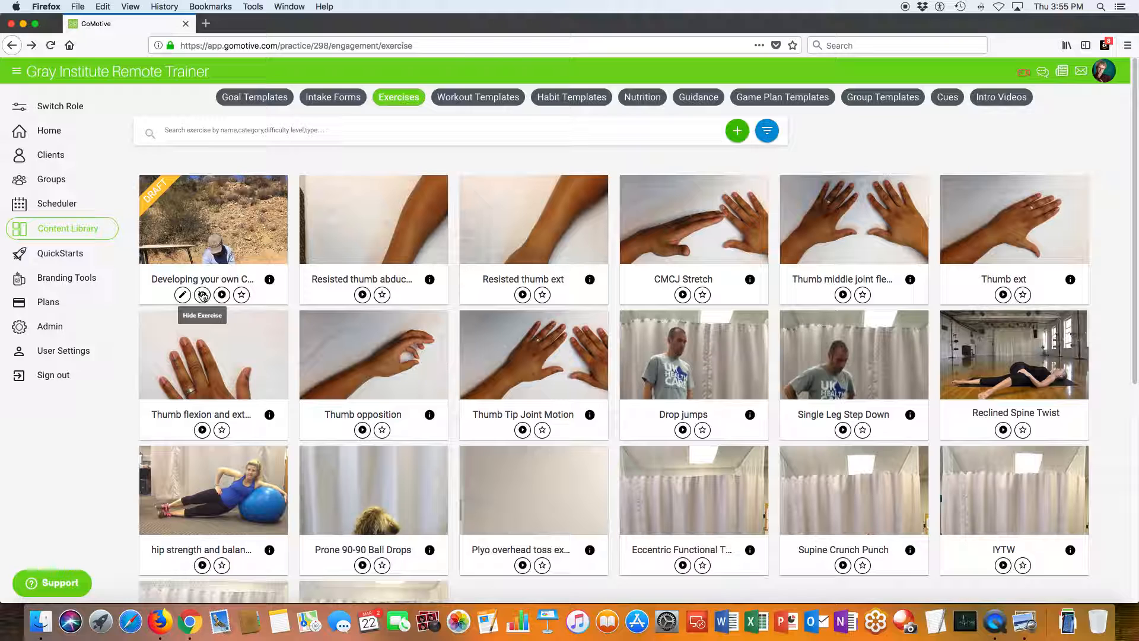
Reopen the draft exercise "Developing your own Cadence" for editing from the exercise library and review its video section.
click(182, 295)
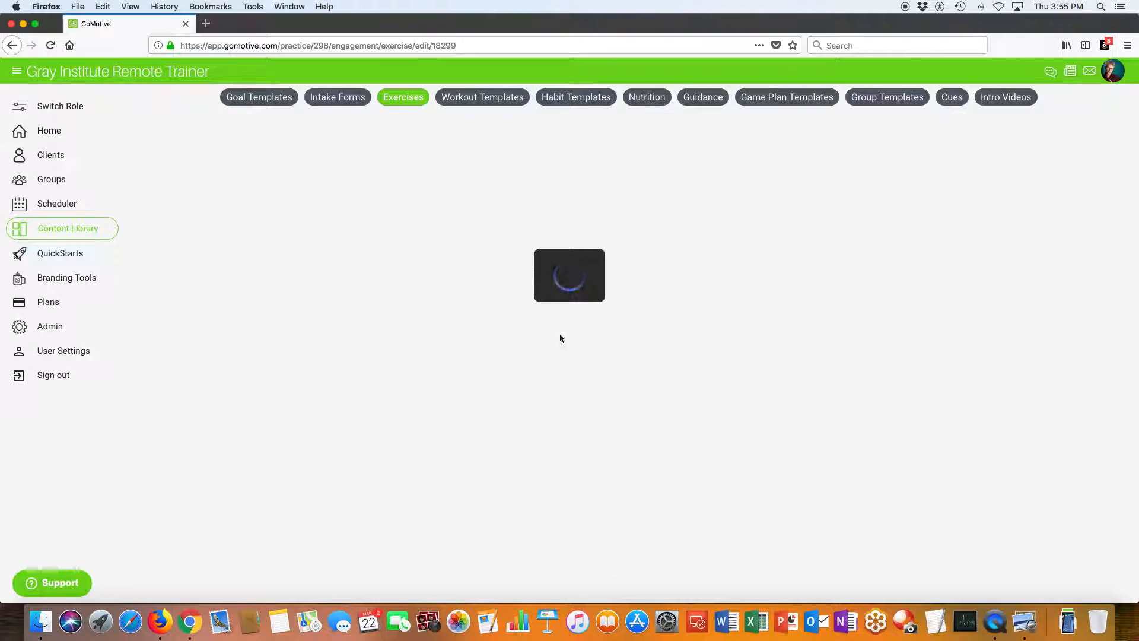
scroll(514, 326, down, 3)
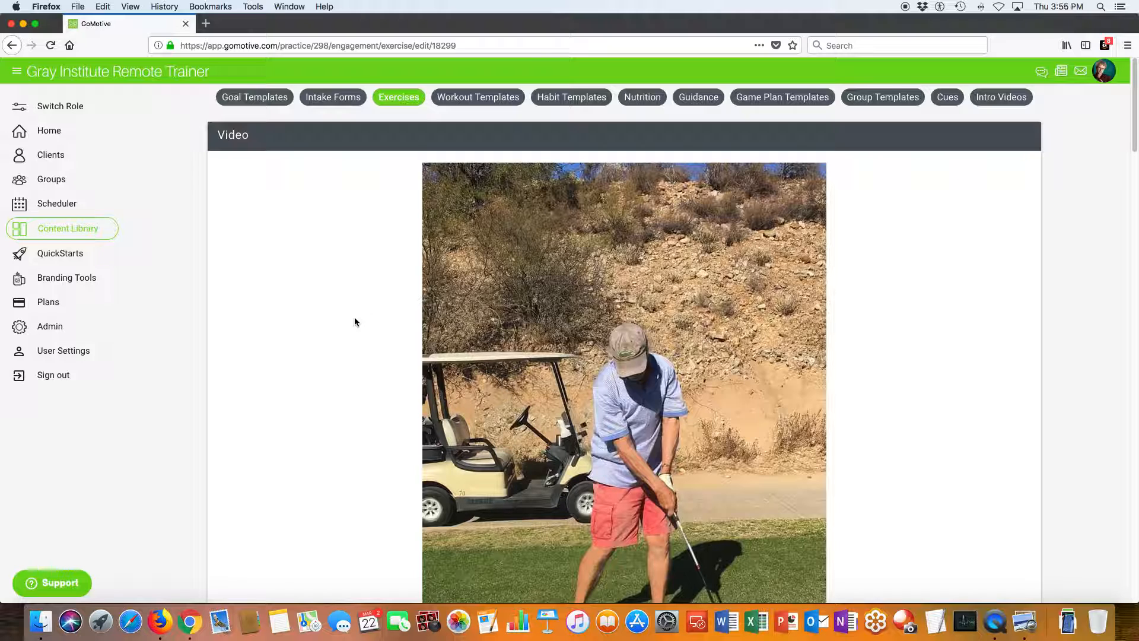
scroll(358, 364, down, 5)
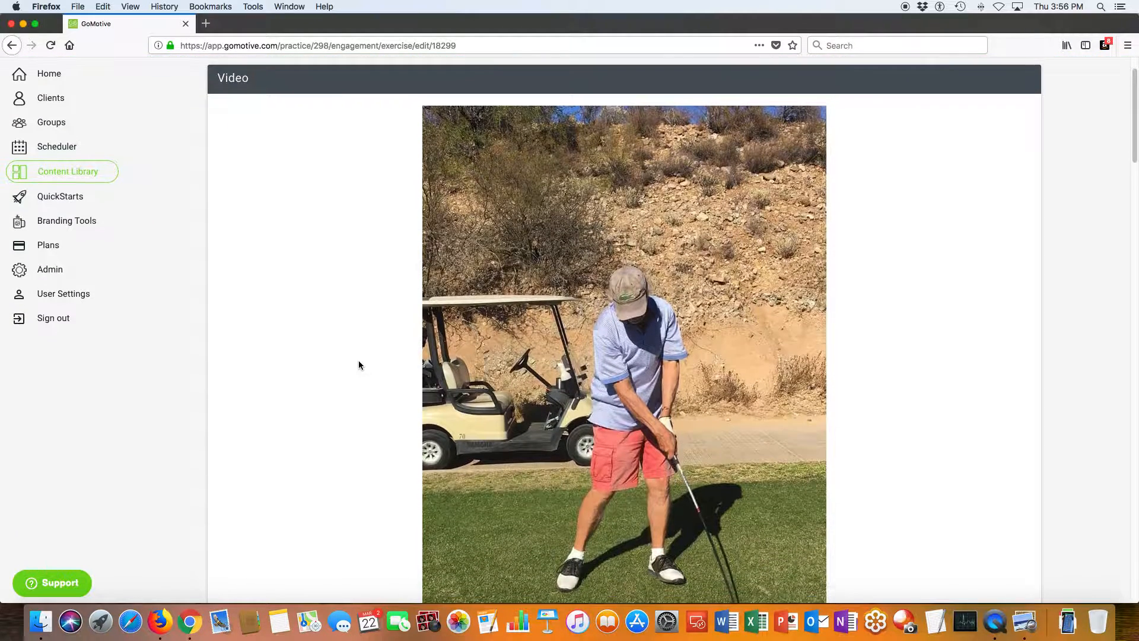
scroll(358, 364, down, 3)
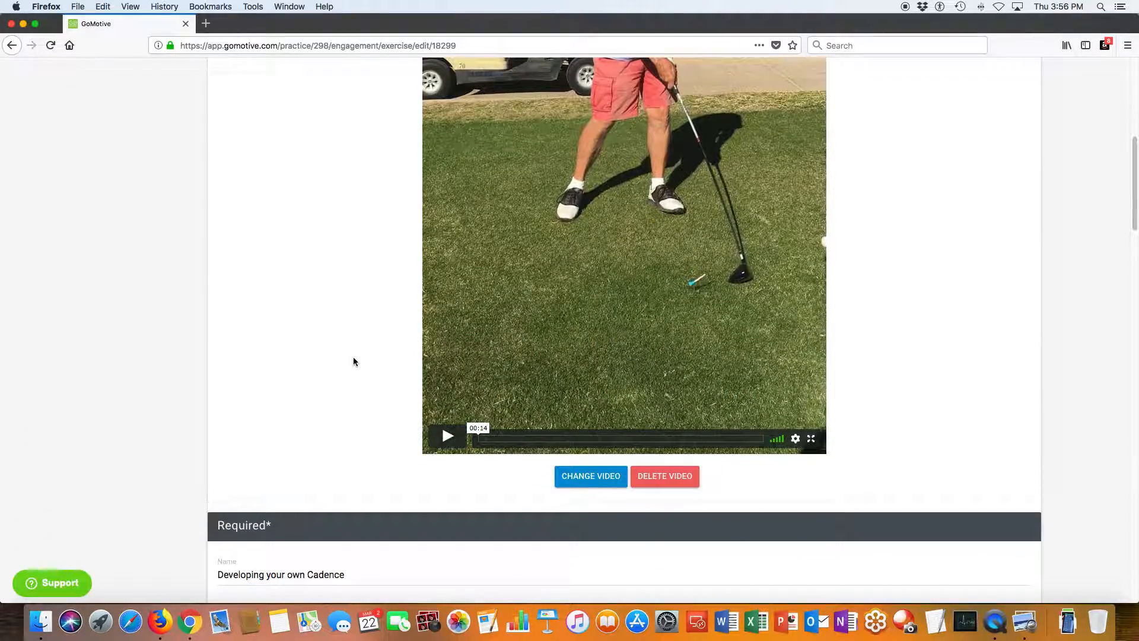
scroll(353, 363, up, 1)
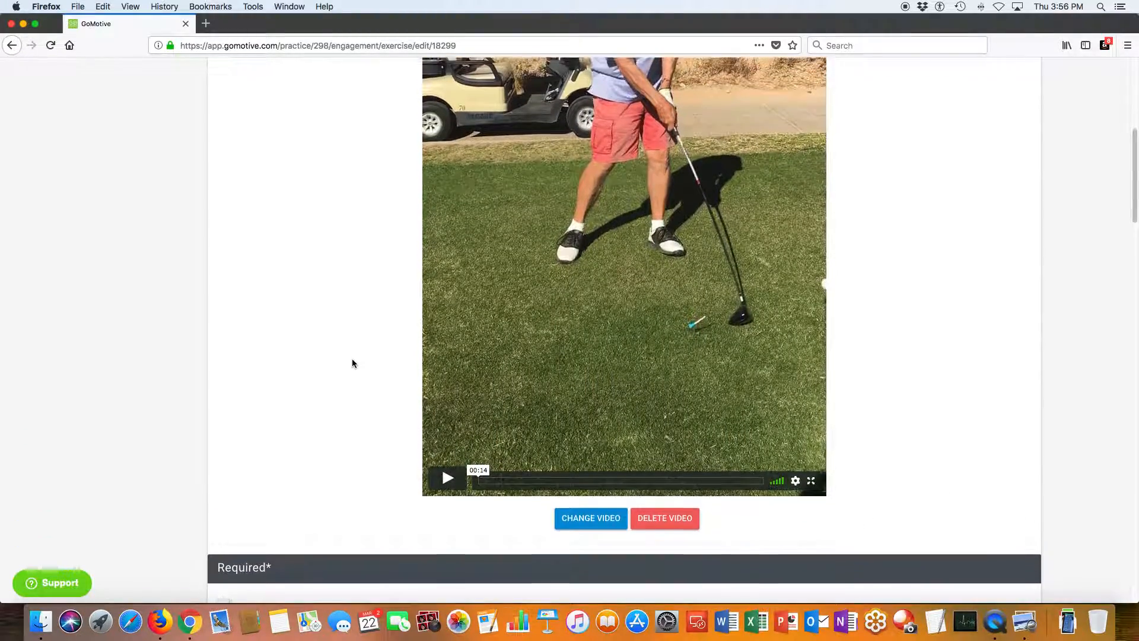